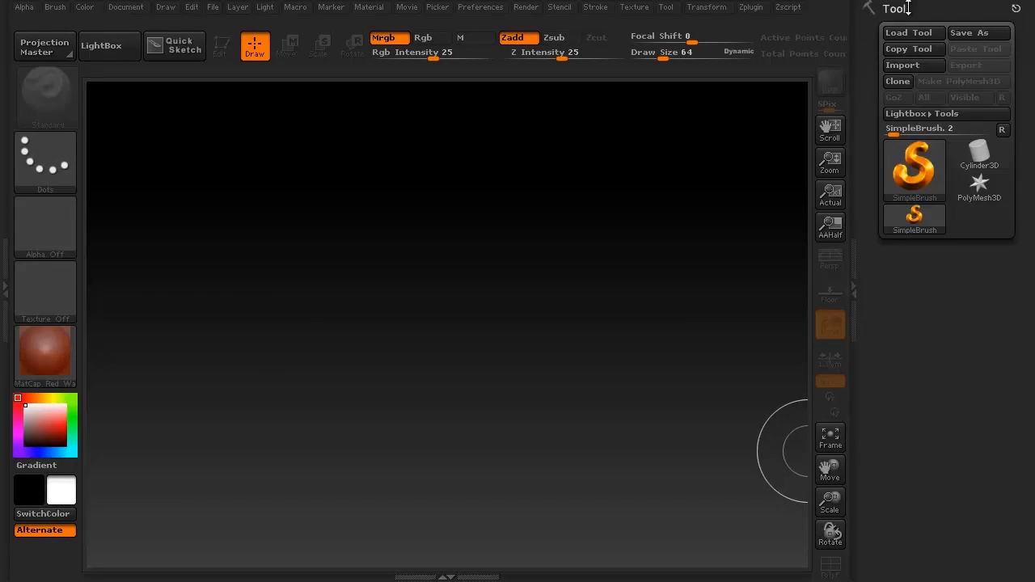
- Import Belt.obj from the Complete folder and enter Edit mode to rotate the belt
click(926, 68)
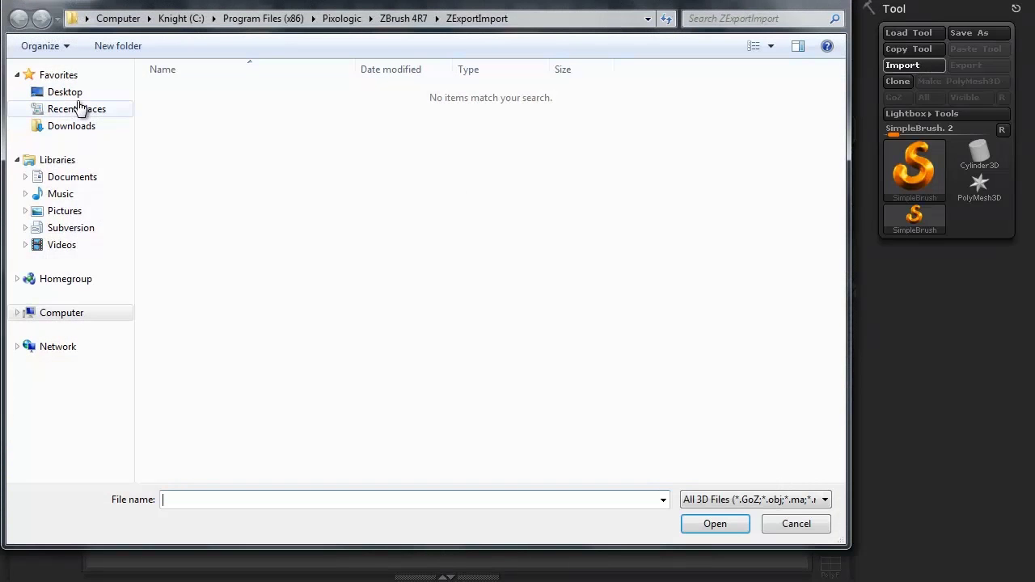
click(77, 94)
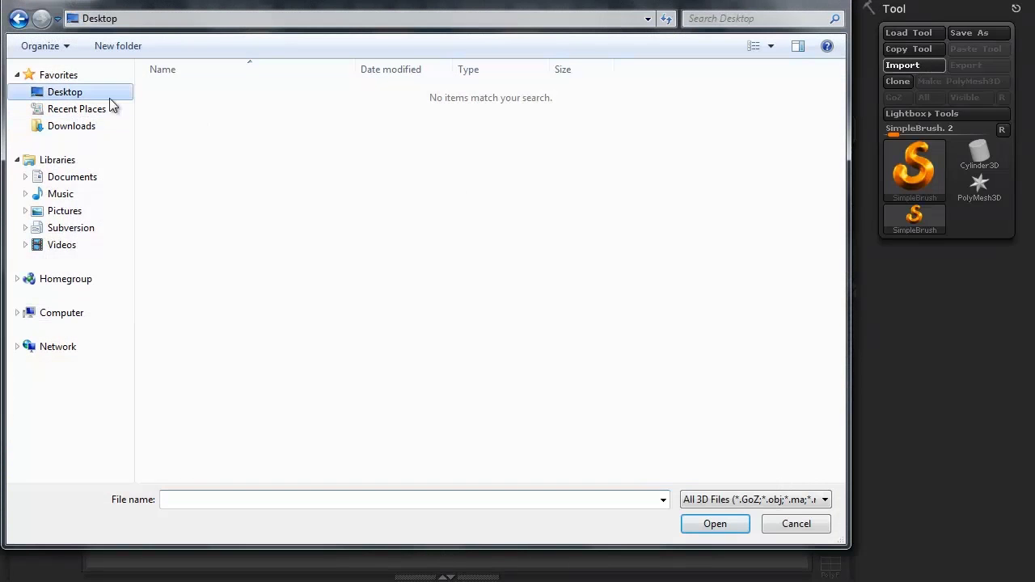
double_click(251, 111)
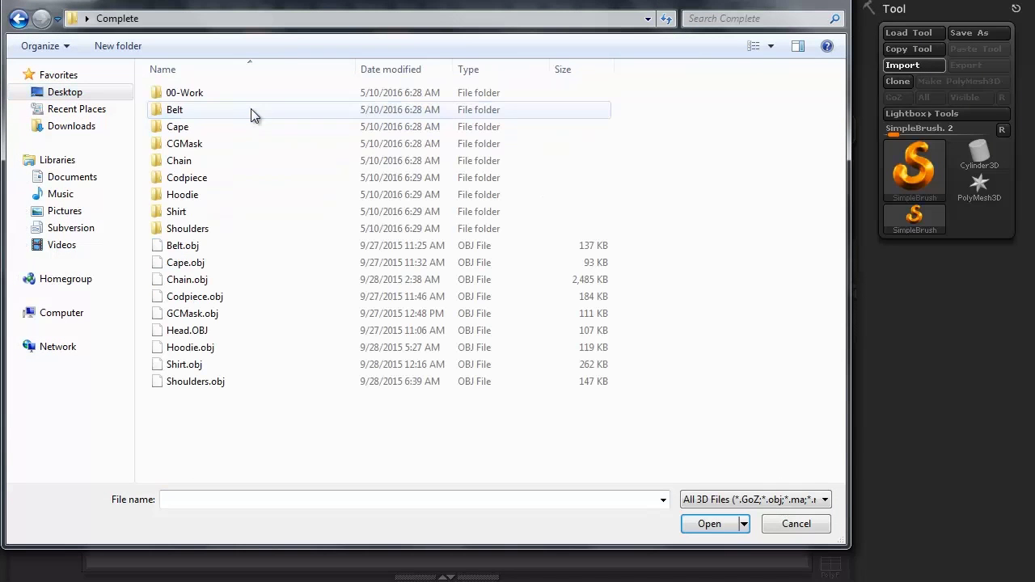
click(225, 247)
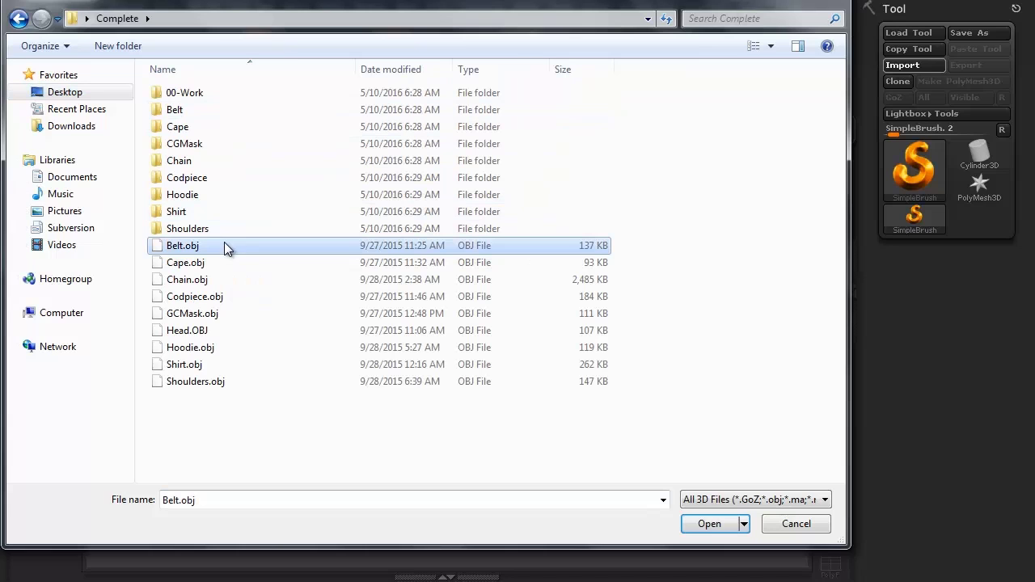
click(703, 524)
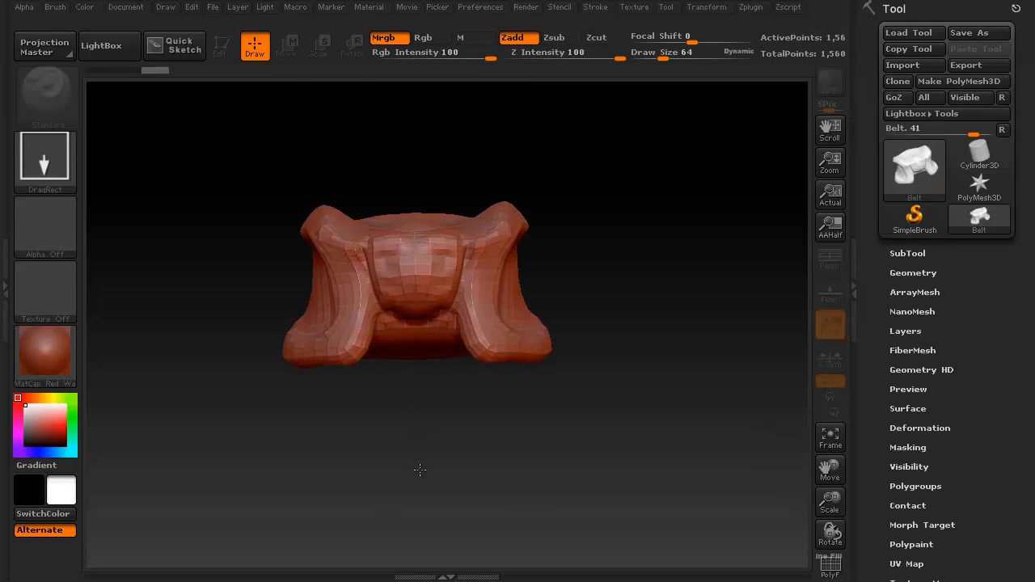
click(220, 46)
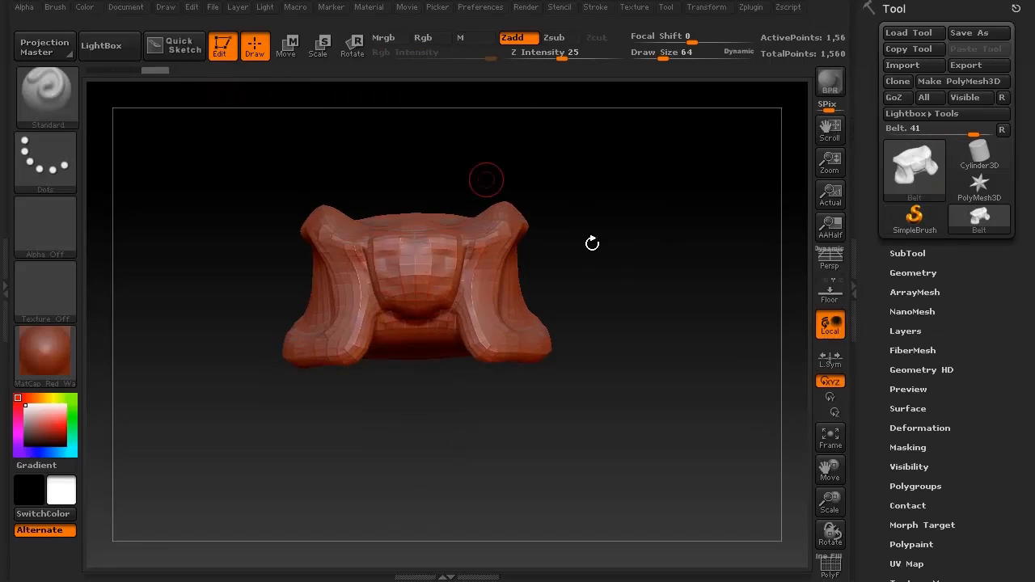
drag(593, 240, 637, 138)
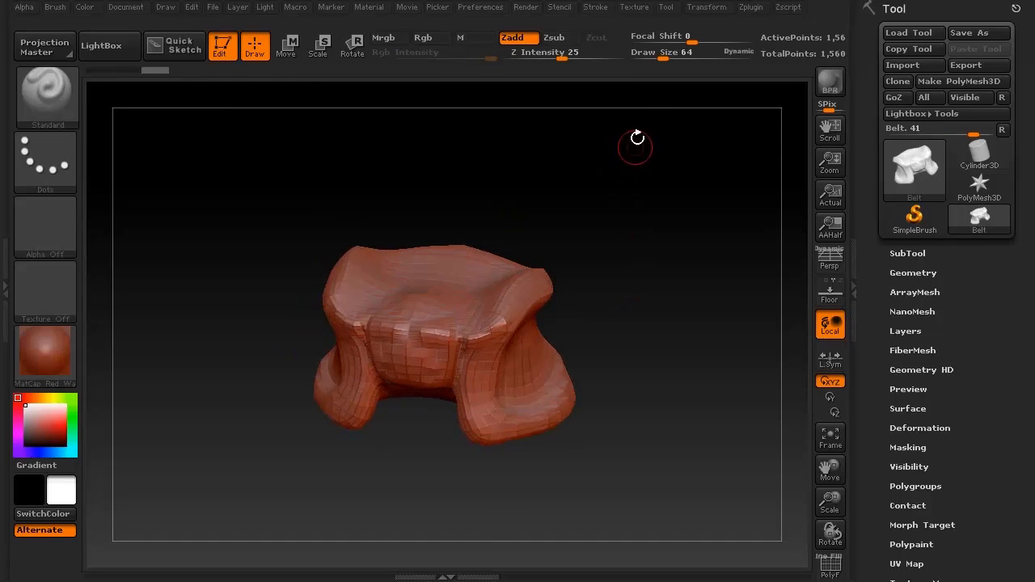
- Import the Belt_Diffuse50 image from the Belt folder through the Texture menu
click(636, 7)
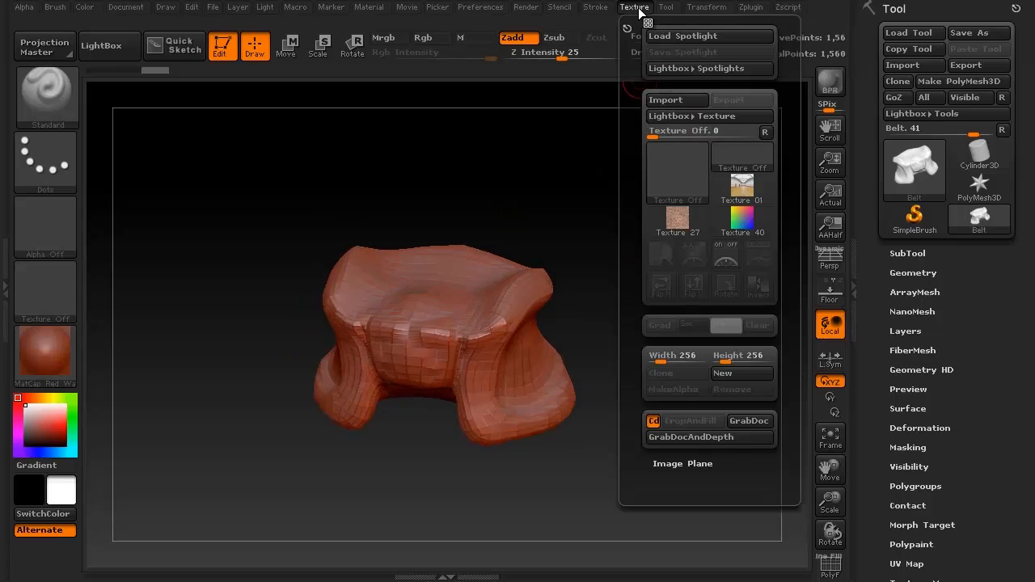
click(680, 99)
double_click(278, 109)
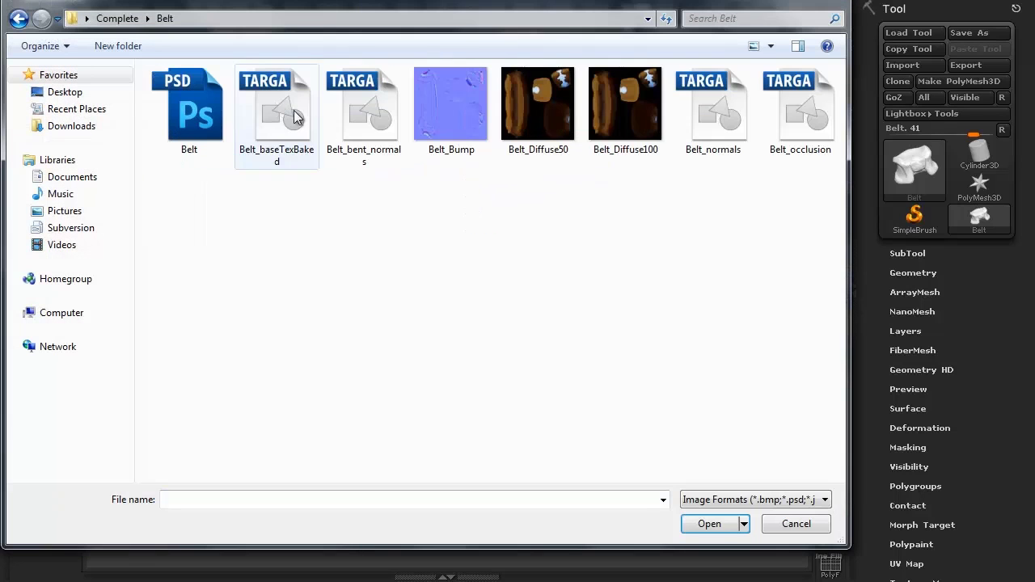
click(525, 109)
click(709, 524)
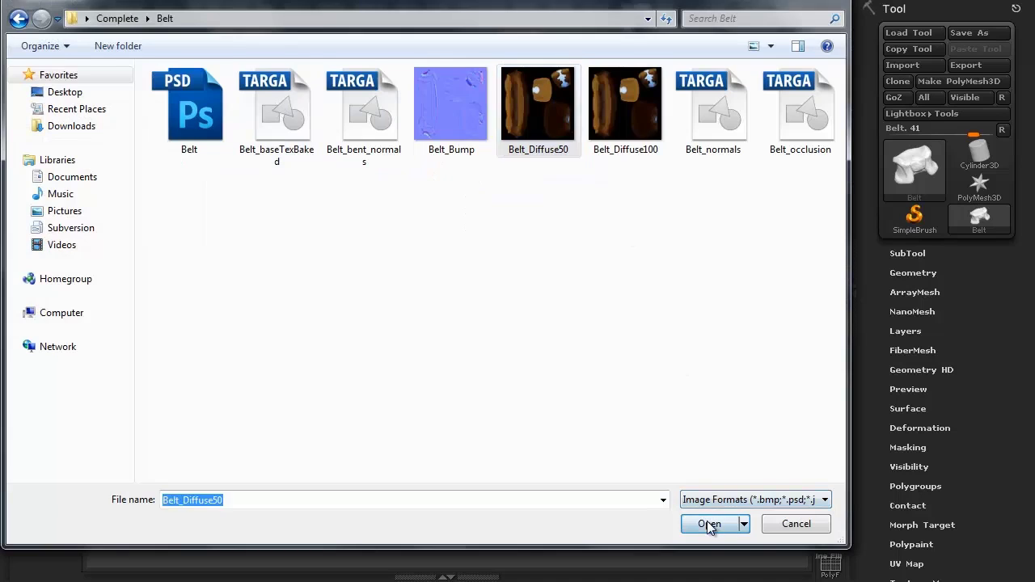
mouse_move(693, 393)
mouse_down()
mouse_move(688, 421)
mouse_move(677, 400)
mouse_move(693, 418)
mouse_up()
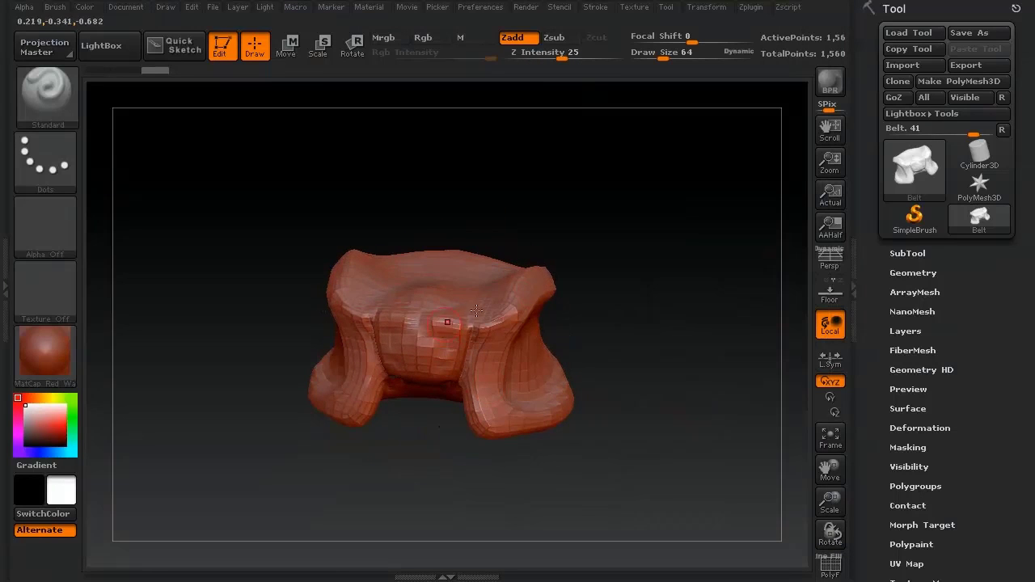
drag(875, 404, 872, 308)
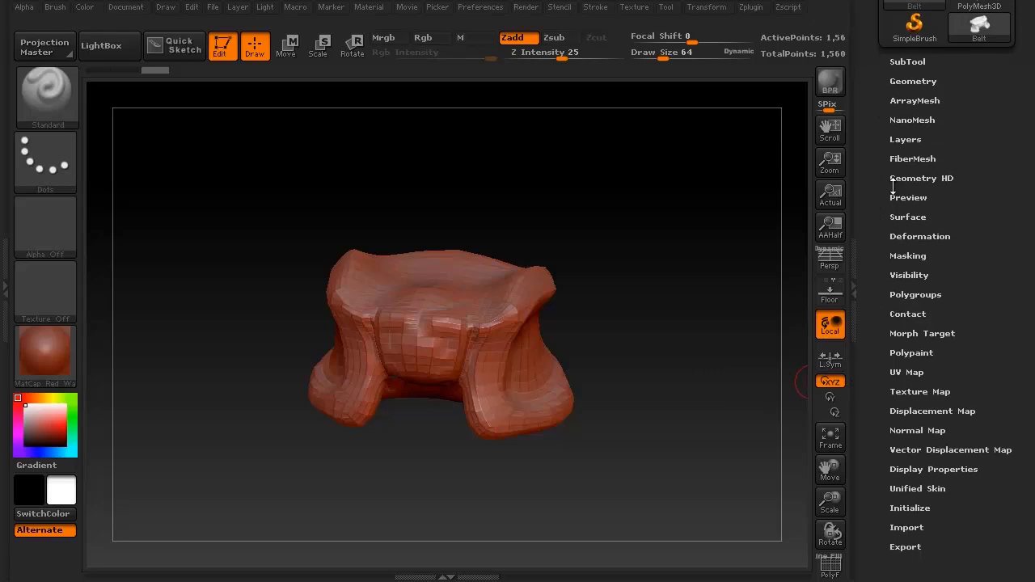
- Assign Belt_Diffuse50 in the Texture Map slot and rotate to inspect the brown leather colouring
click(924, 392)
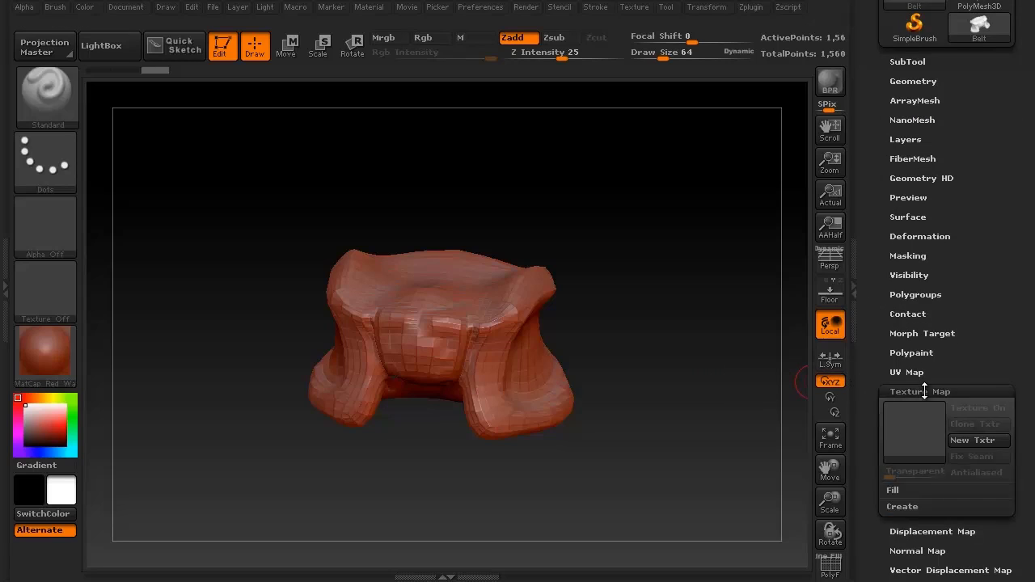
click(916, 433)
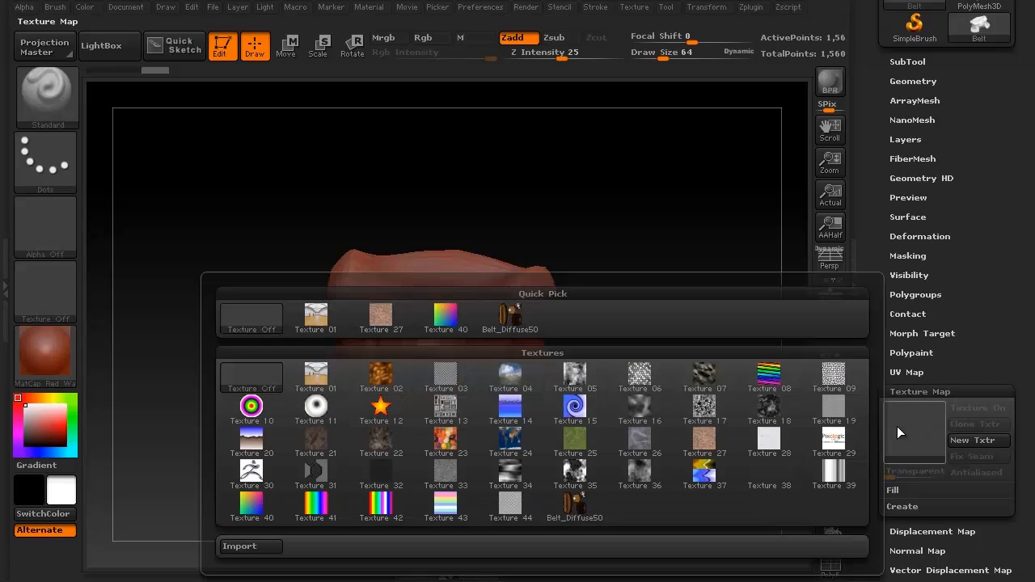
click(527, 323)
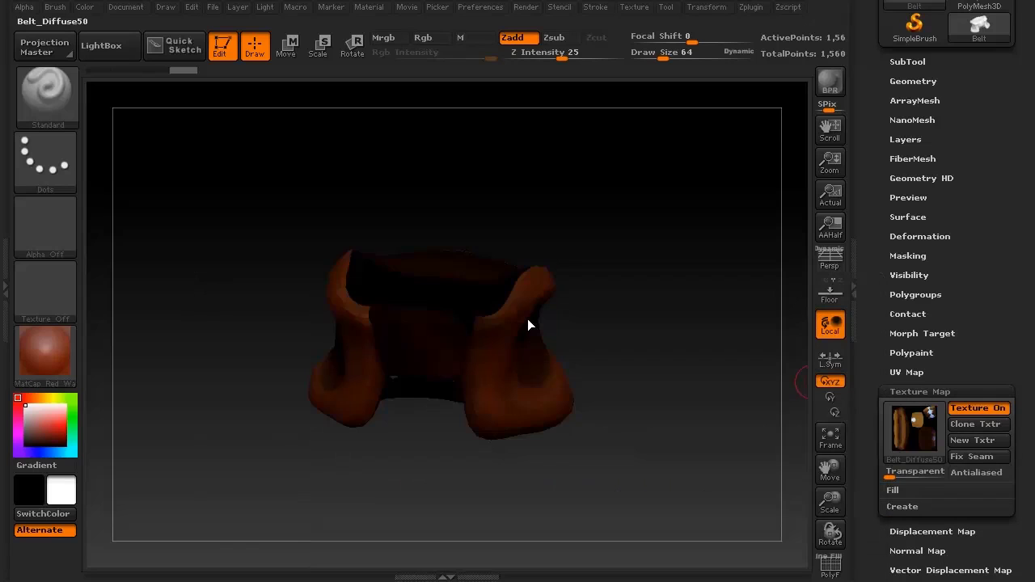
drag(658, 418, 382, 342)
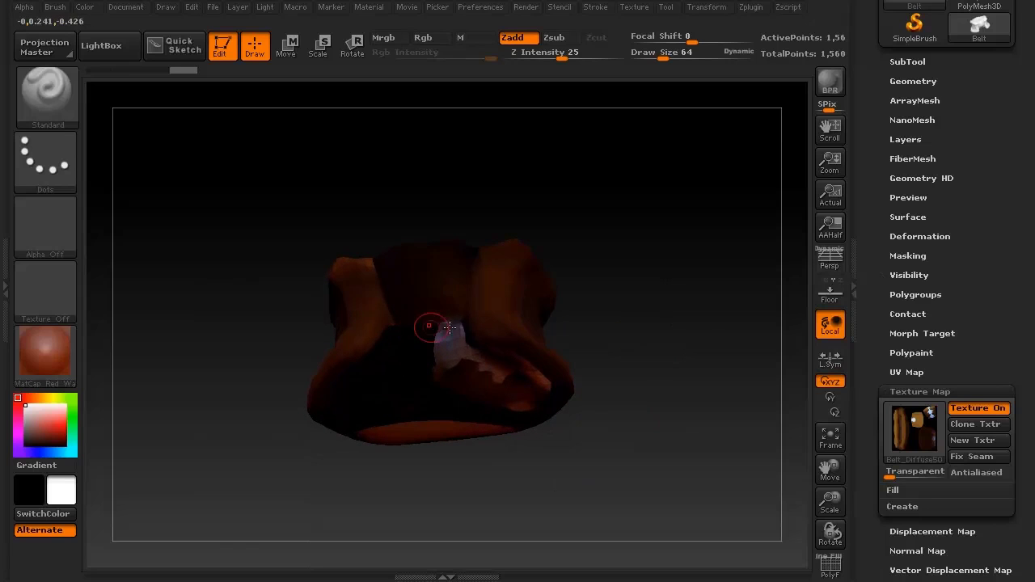
drag(677, 294, 686, 245)
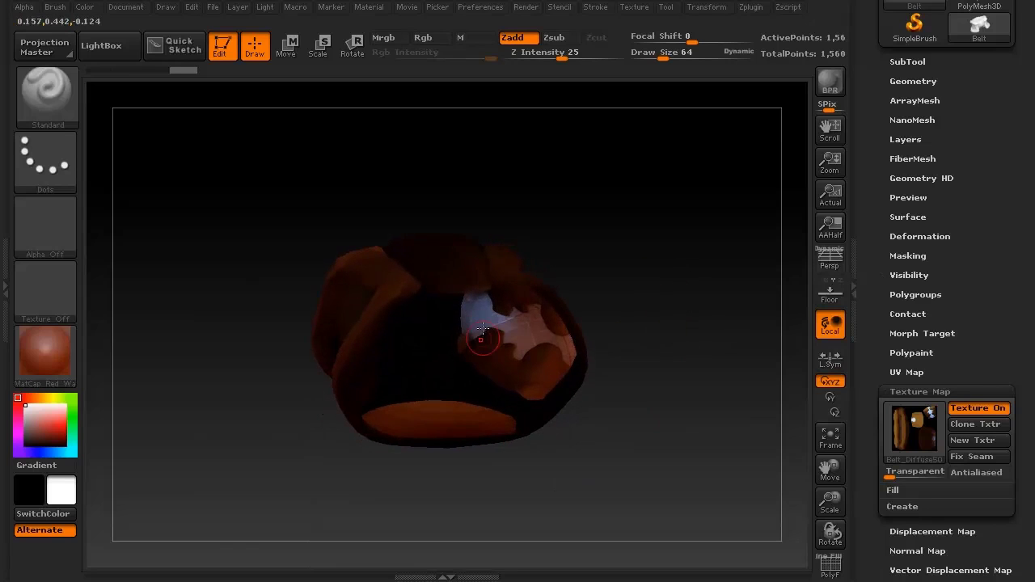
mouse_move(919, 430)
drag(595, 333, 687, 287)
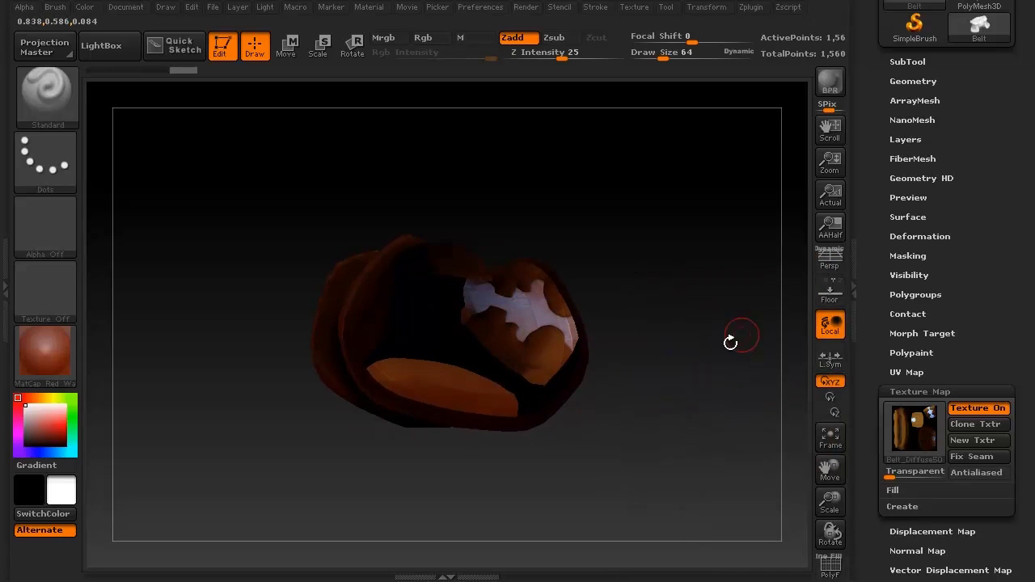
drag(704, 250, 681, 244)
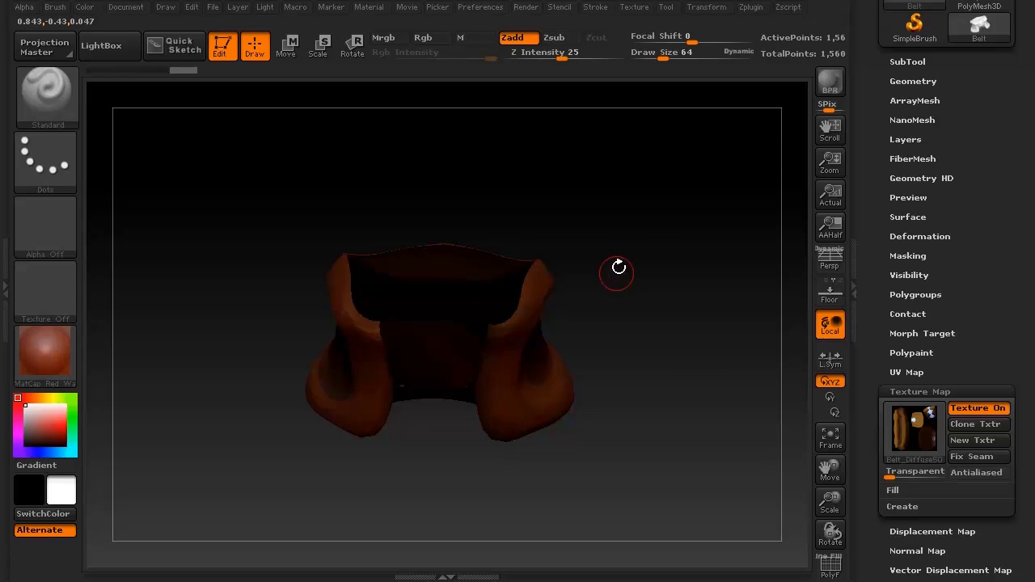
- Flip Belt_Diffuse50 vertically with Flip V and reselect it as the belt's texture map
click(634, 8)
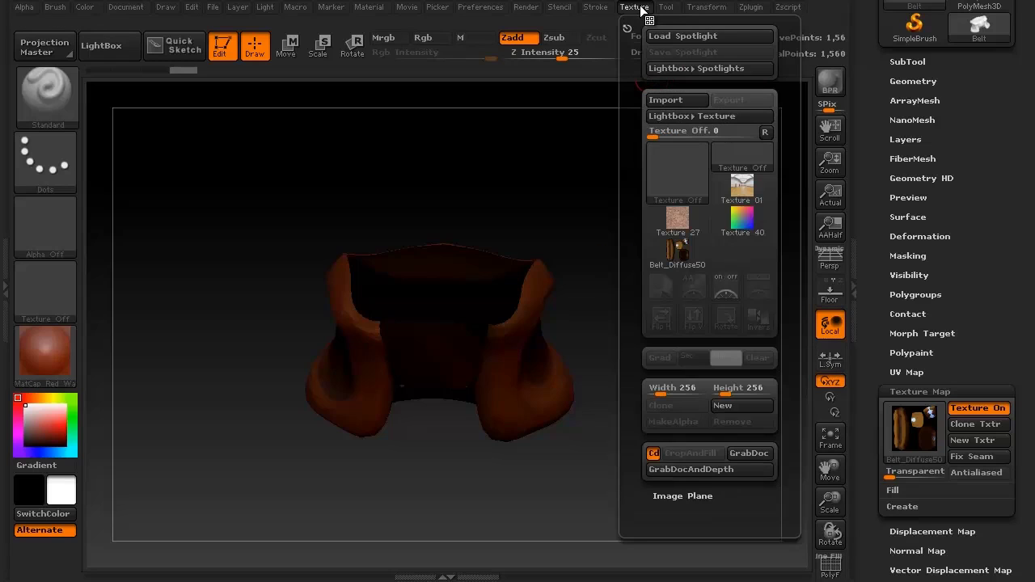
click(685, 252)
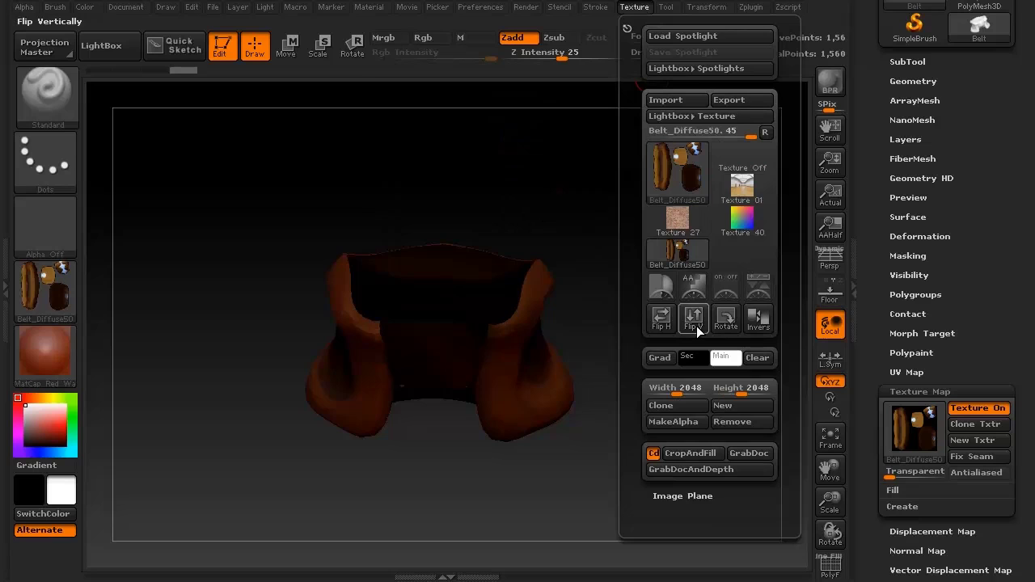
click(693, 318)
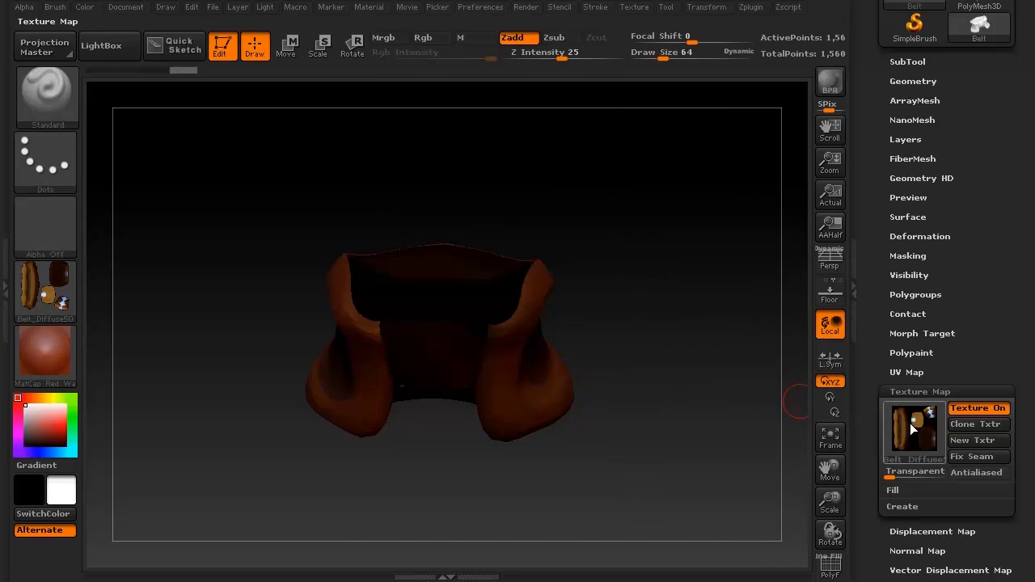
click(910, 423)
click(918, 427)
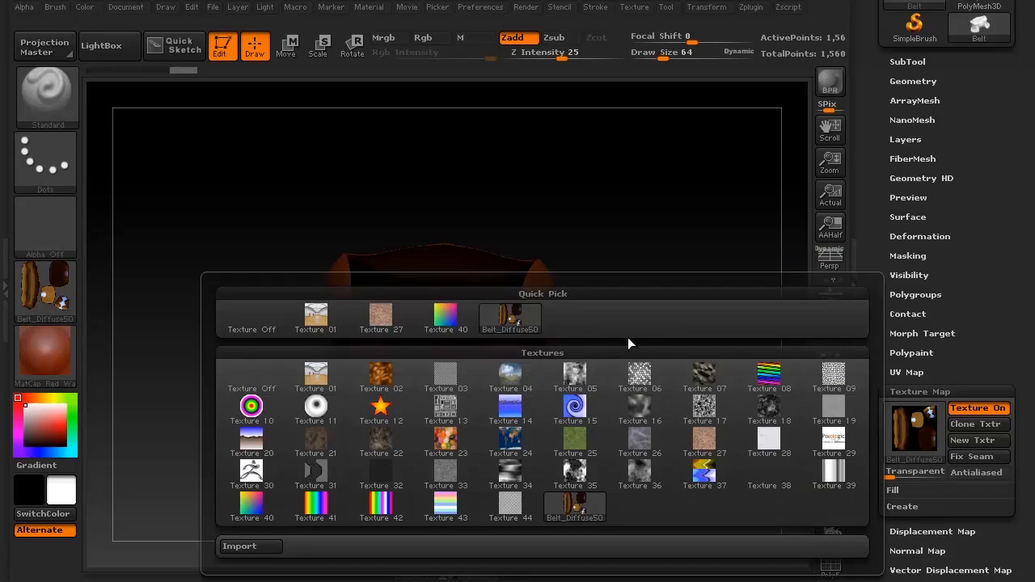
click(524, 329)
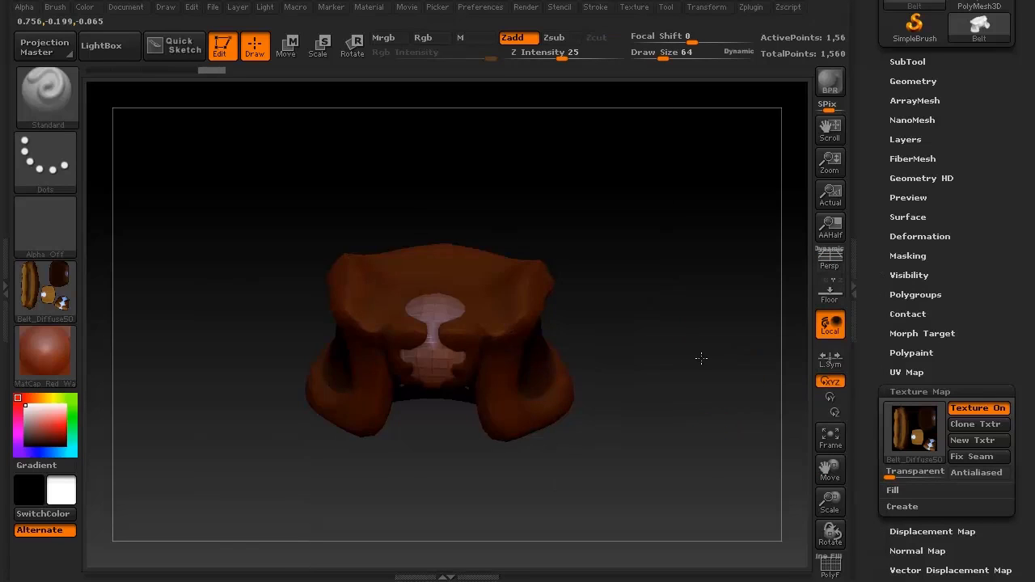
- Rotate the belt to check the flipped texture and its pale front patch
drag(700, 358, 684, 383)
mouse_move(602, 351)
mouse_down()
mouse_move(574, 337)
mouse_move(598, 338)
mouse_up()
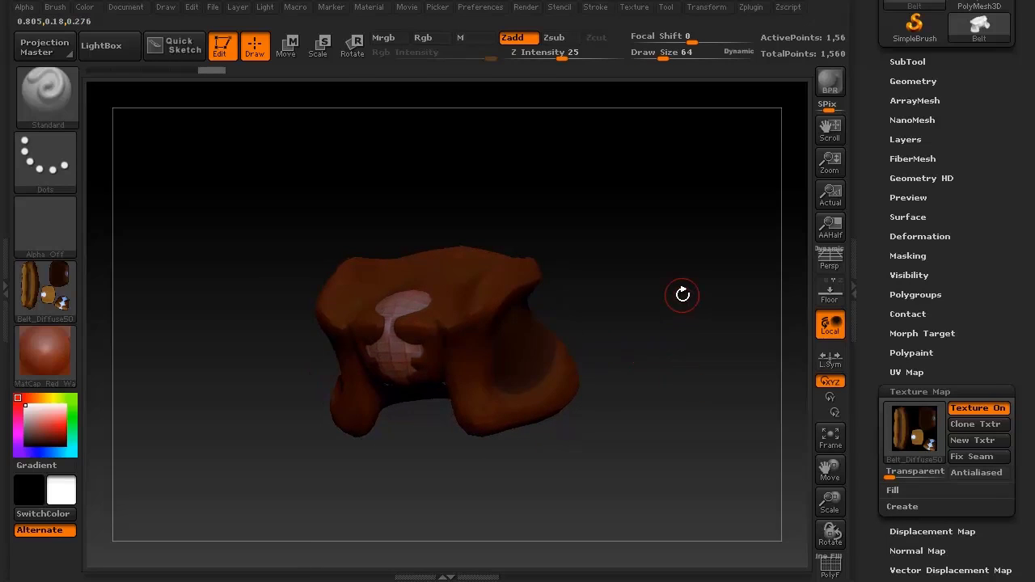
drag(656, 245, 663, 247)
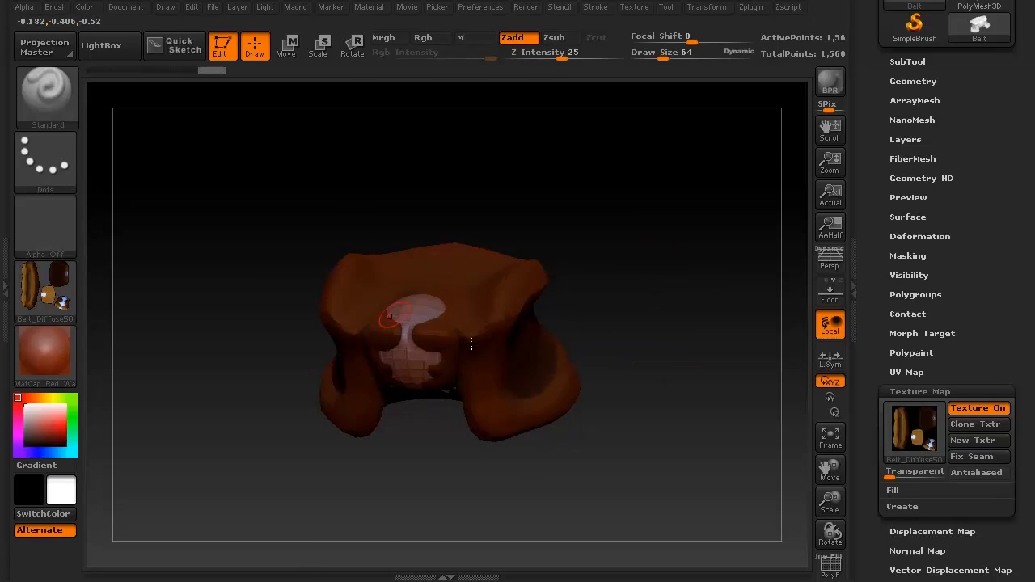
click(49, 353)
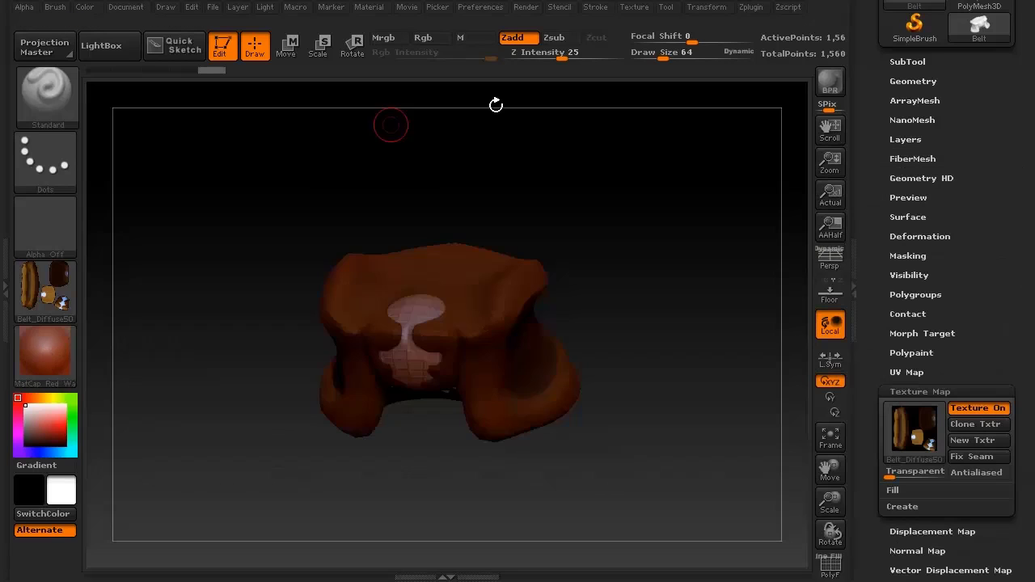
mouse_move(53, 357)
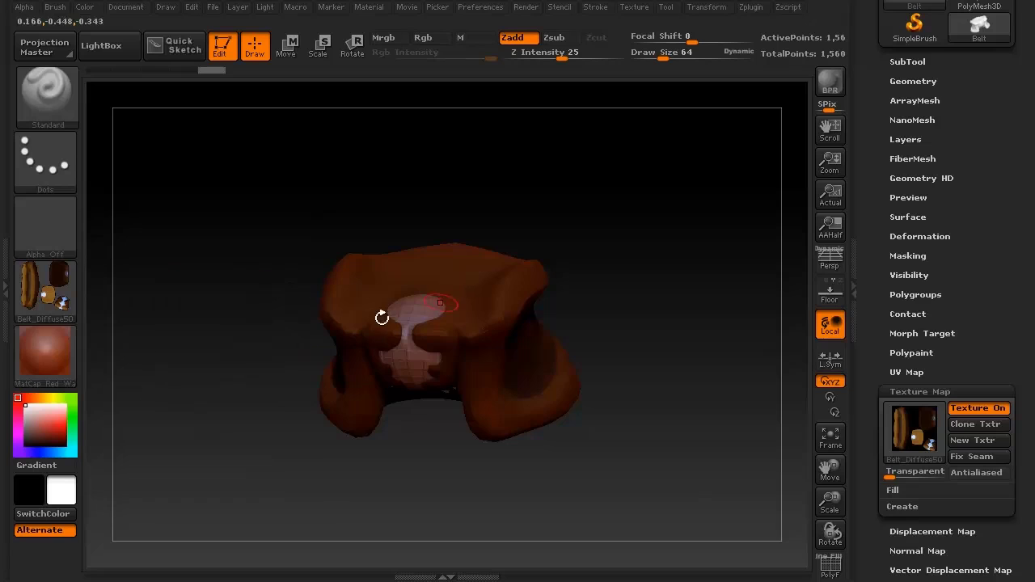
- Apply the Flat Color material and check the unshaded 2048×2048 Belt_Diffuse50 texture
click(40, 358)
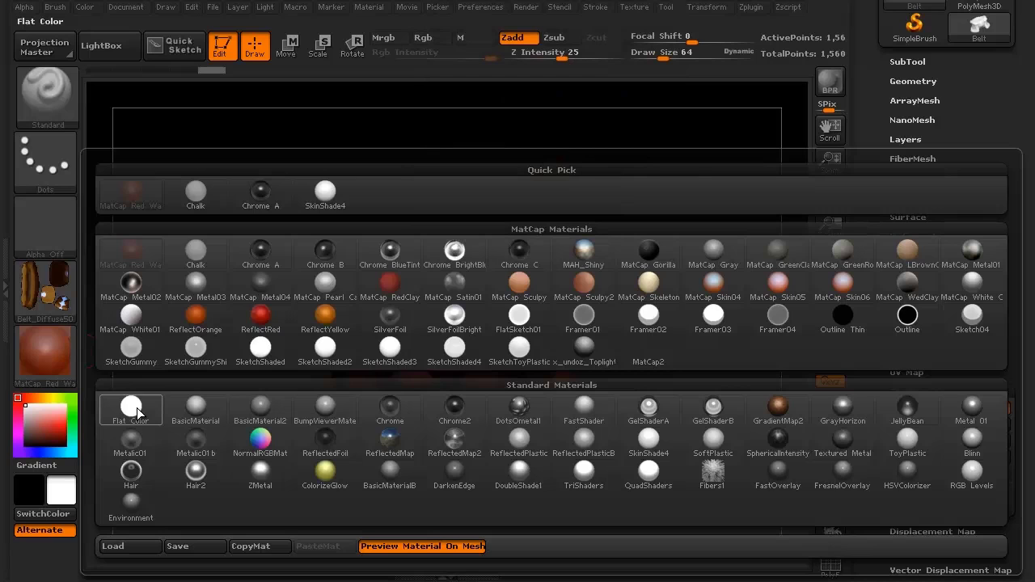
click(137, 411)
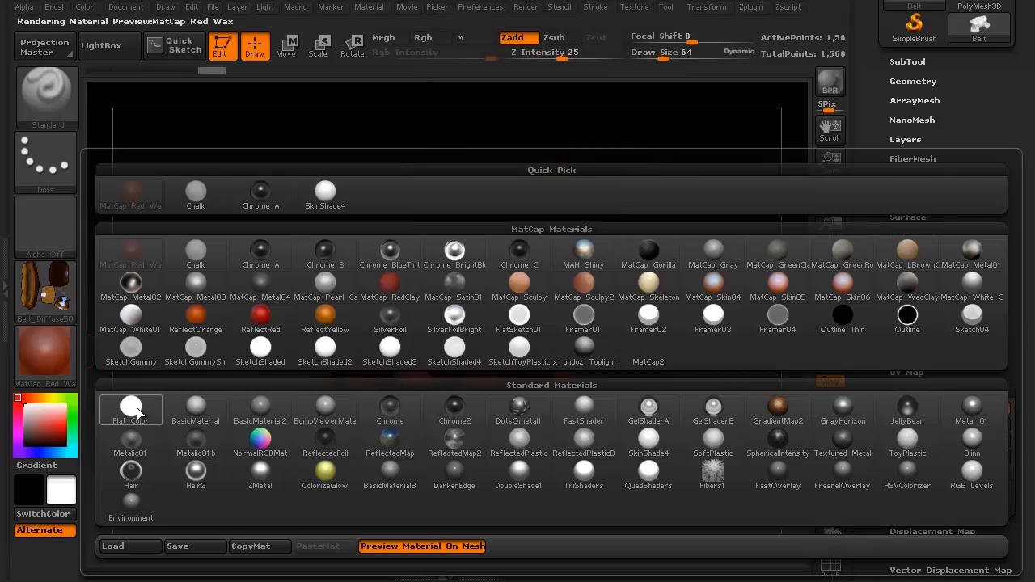
drag(640, 413, 647, 376)
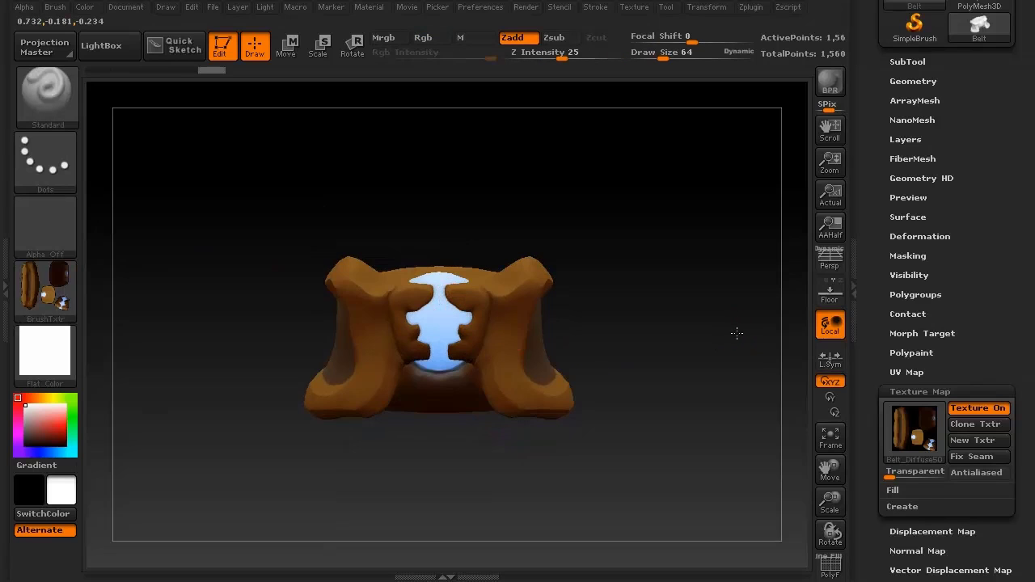
drag(739, 332, 624, 356)
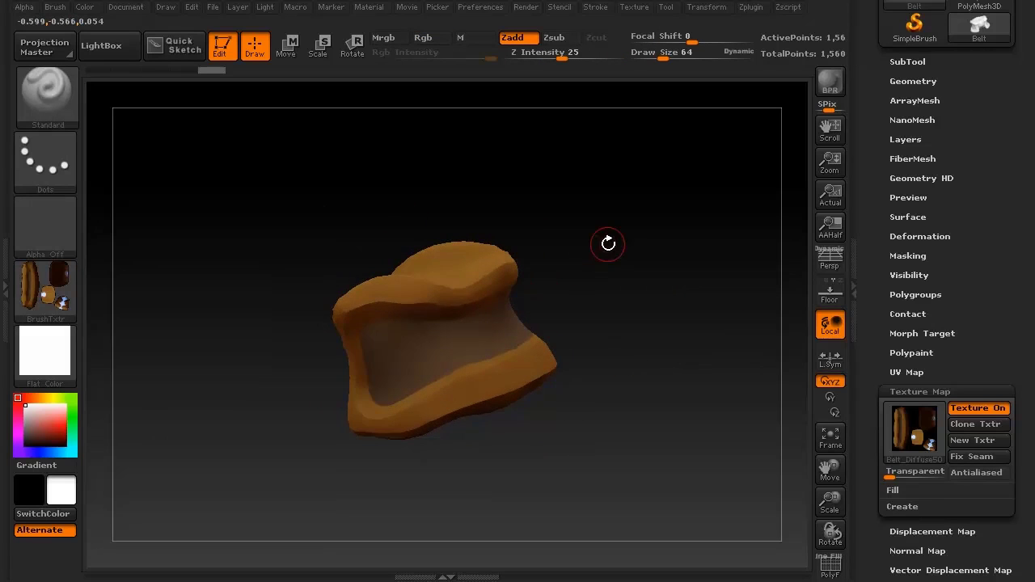
drag(607, 240, 631, 267)
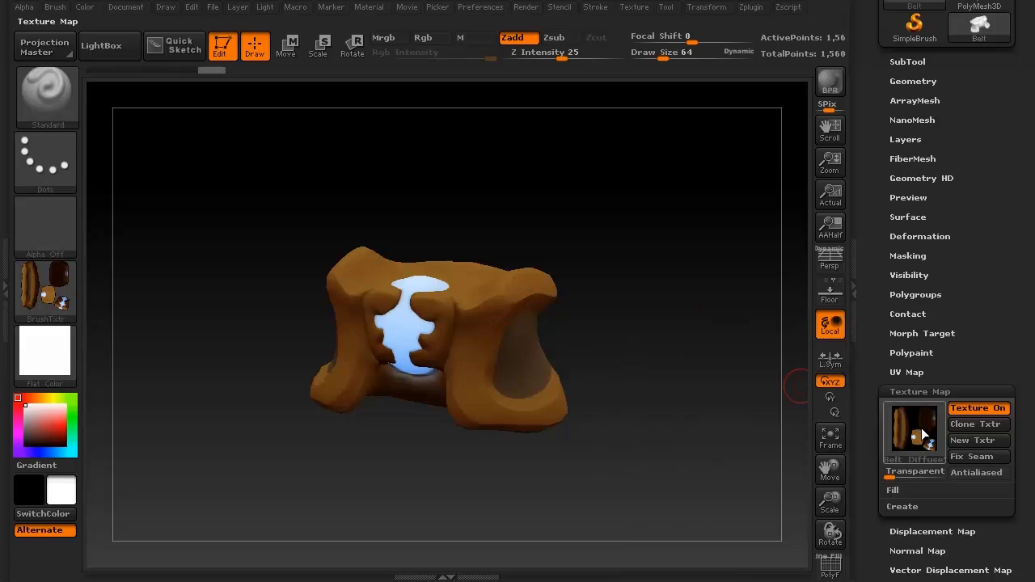
mouse_move(914, 437)
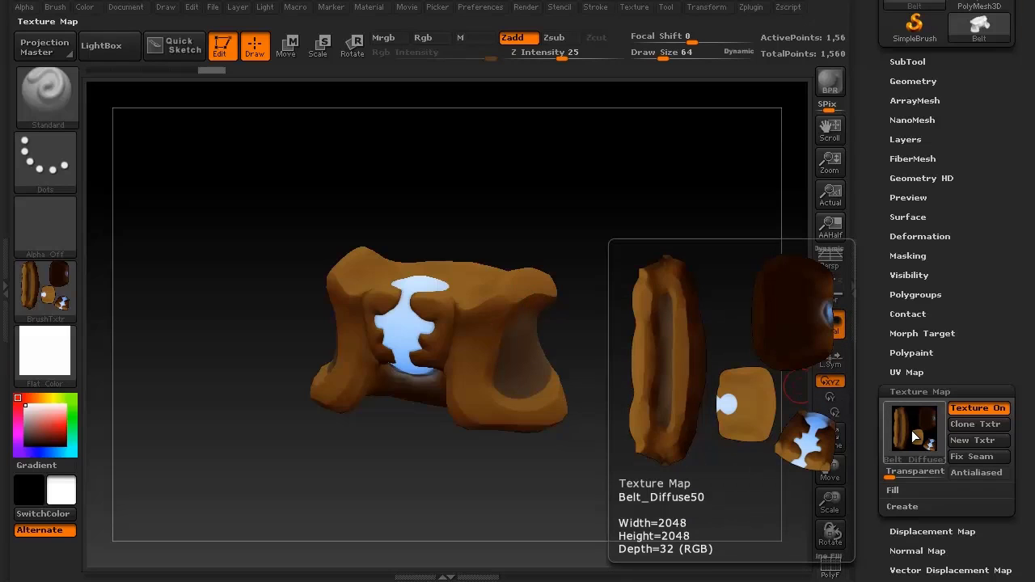
mouse_move(879, 292)
mouse_down()
mouse_move(872, 332)
mouse_move(873, 311)
mouse_up()
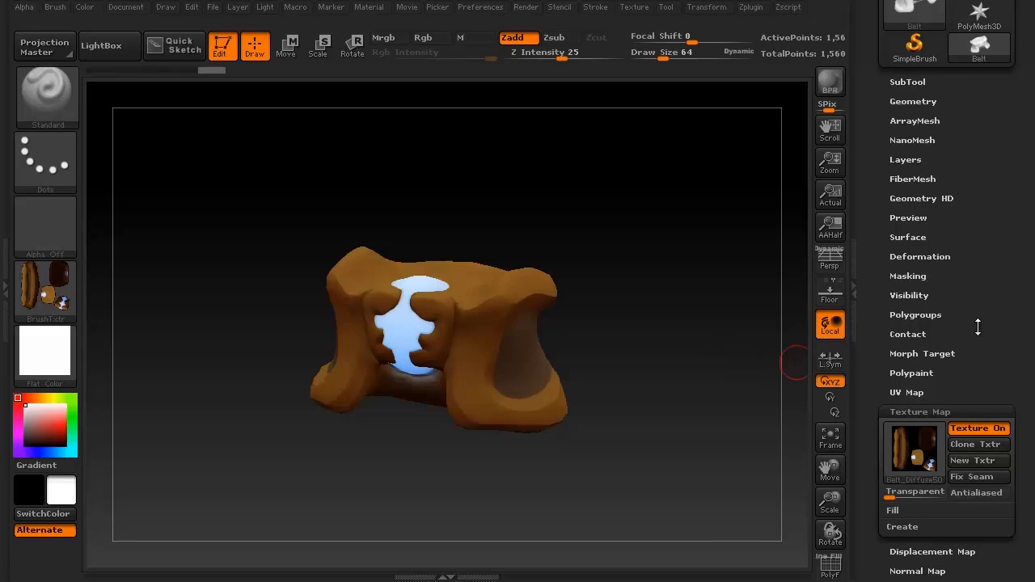
- Enable Mrgb and run Polypaint From Texture to bake the leather colours into the mesh
drag(873, 360, 871, 338)
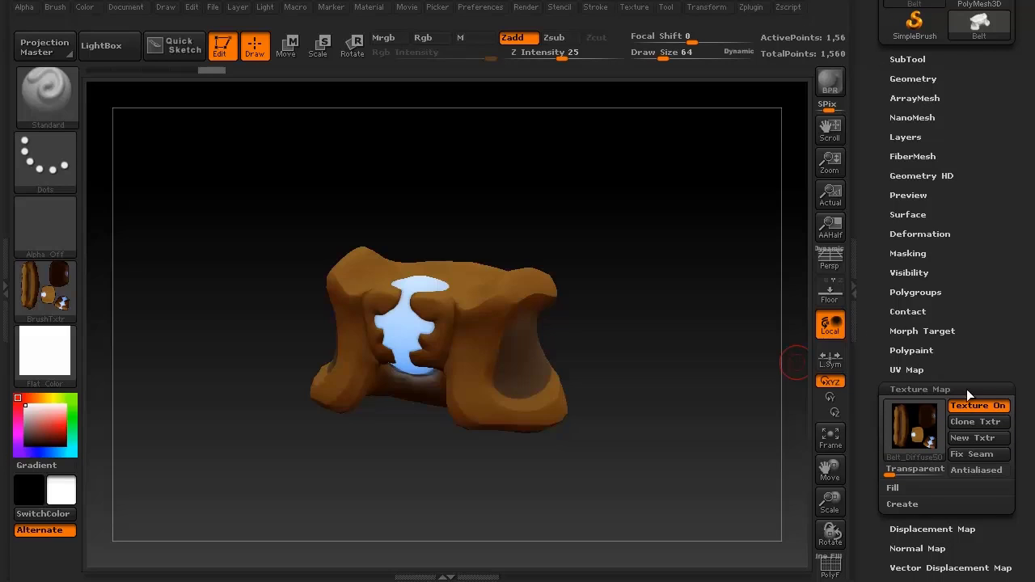
click(911, 350)
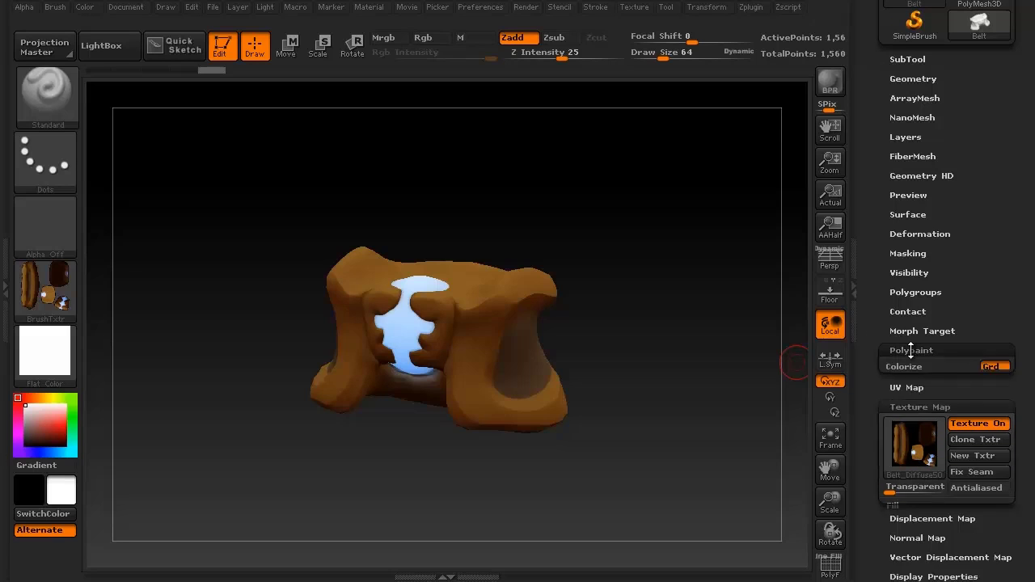
click(921, 383)
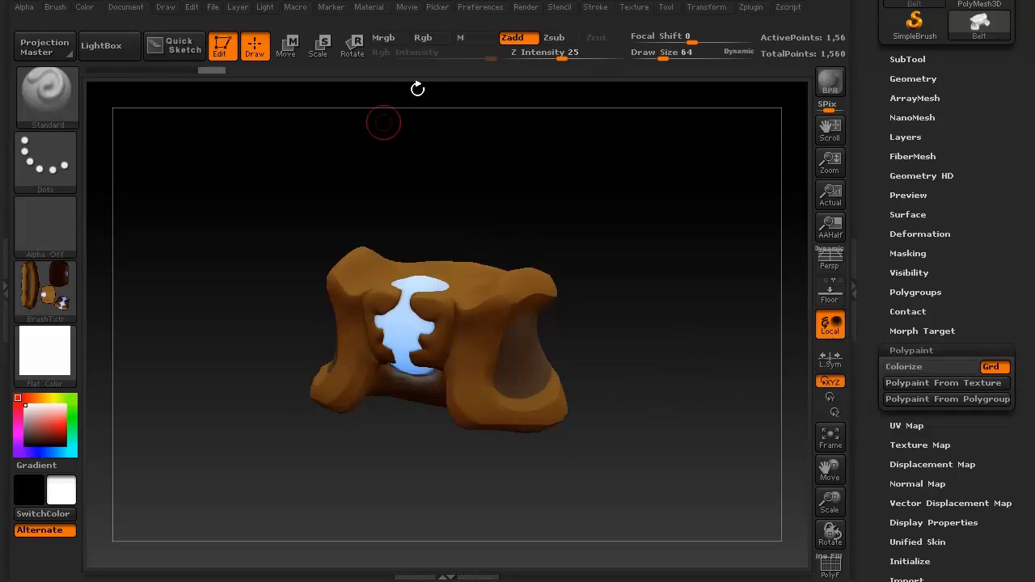
click(384, 37)
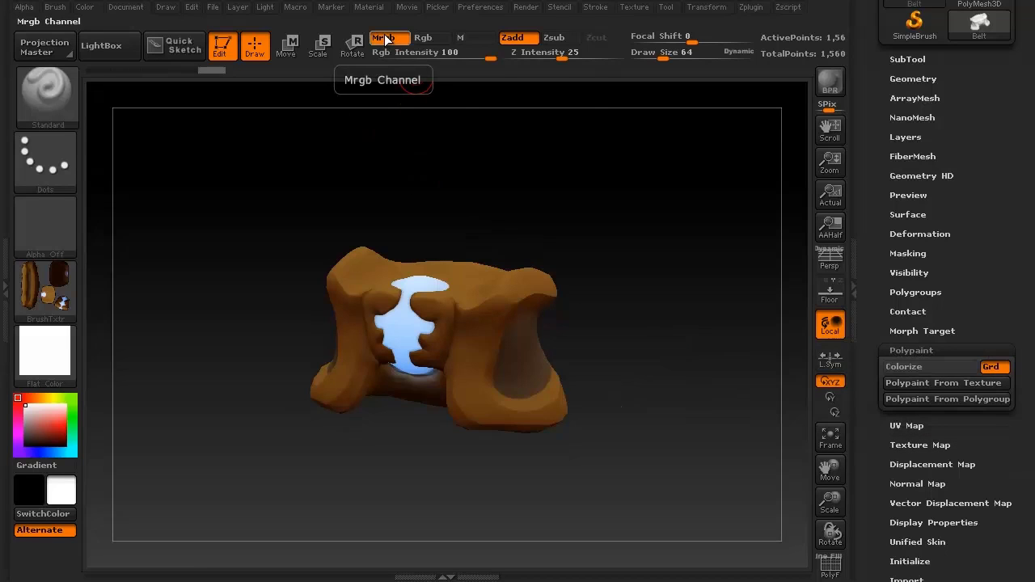
click(917, 384)
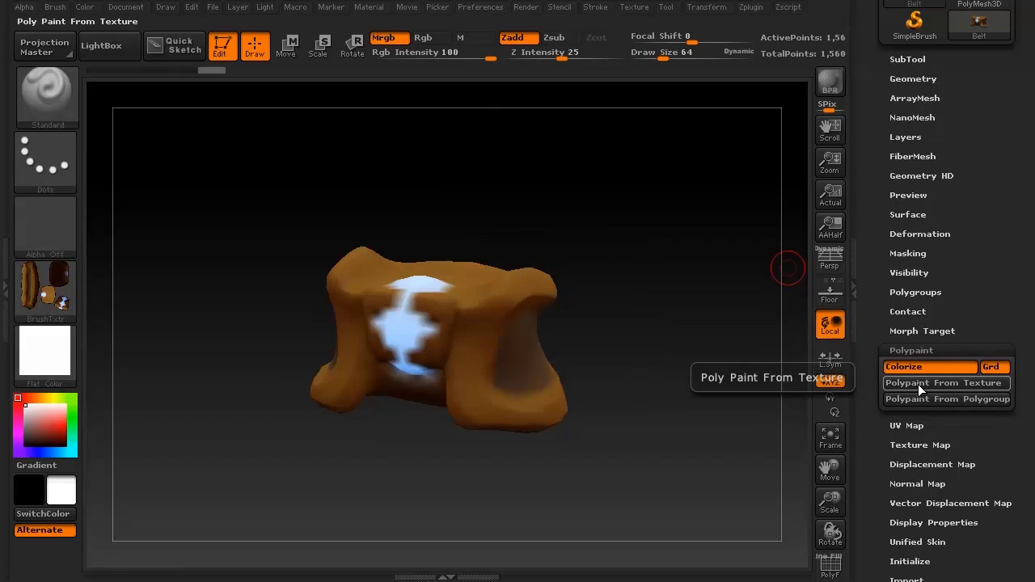
mouse_move(660, 419)
mouse_down()
mouse_move(668, 268)
mouse_move(663, 425)
mouse_up()
mouse_move(677, 312)
mouse_down()
mouse_move(663, 344)
mouse_move(697, 314)
mouse_up()
drag(695, 377, 722, 250)
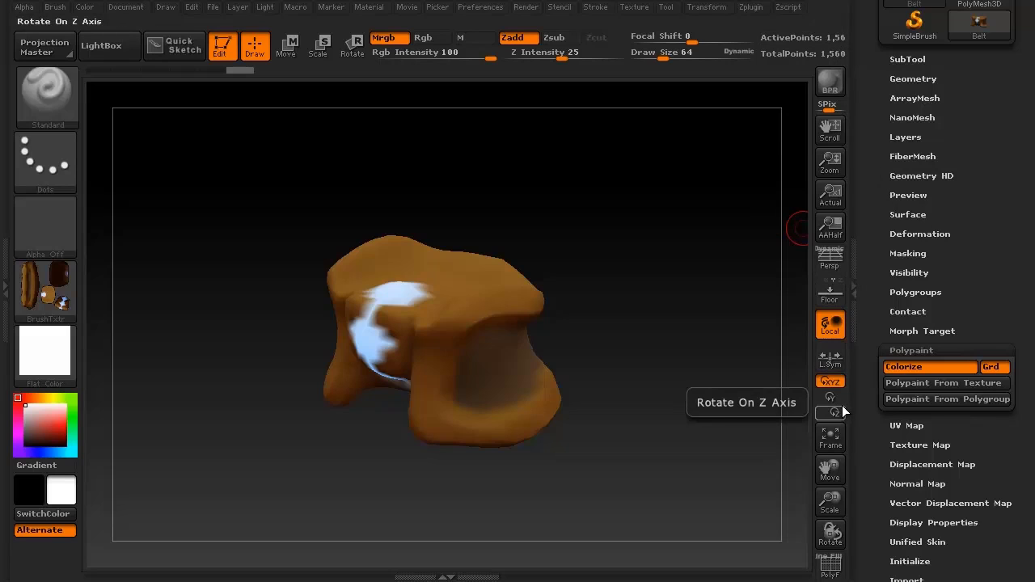
- Toggle the PolyF wireframe on and off to inspect the 1,560-point mesh
click(833, 571)
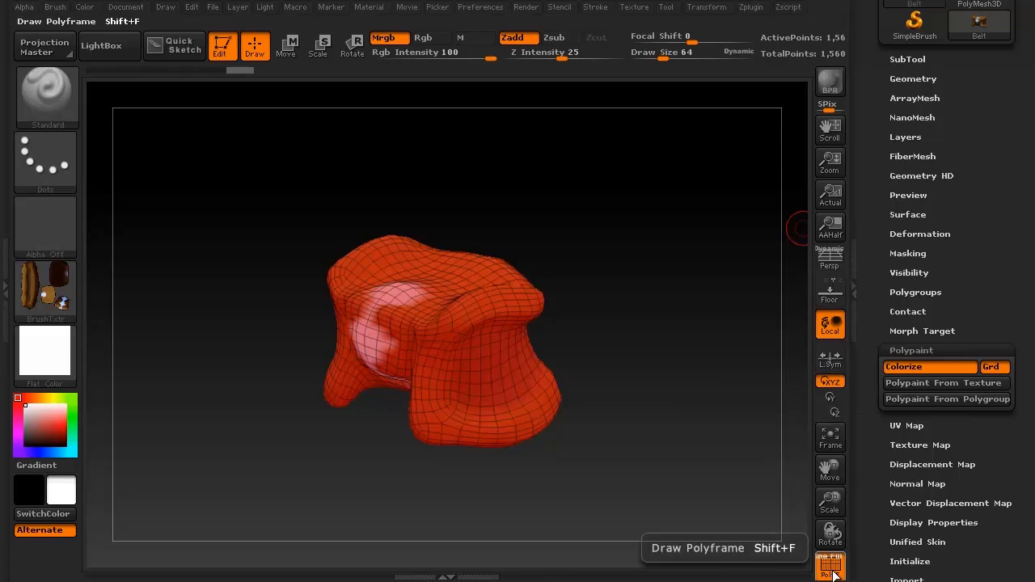
mouse_move(670, 474)
mouse_down()
mouse_move(731, 439)
mouse_move(684, 467)
mouse_move(524, 417)
mouse_up()
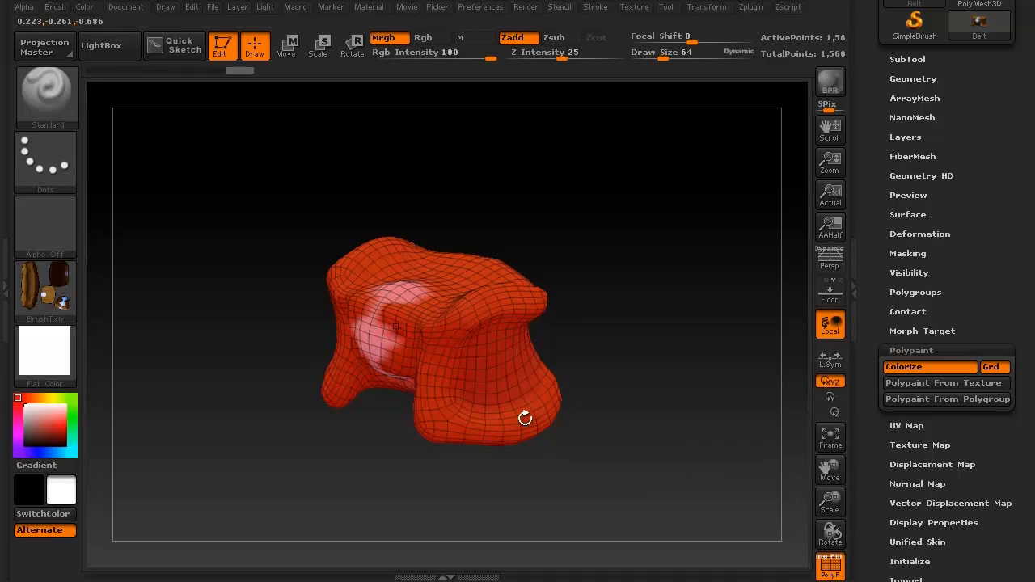
click(831, 568)
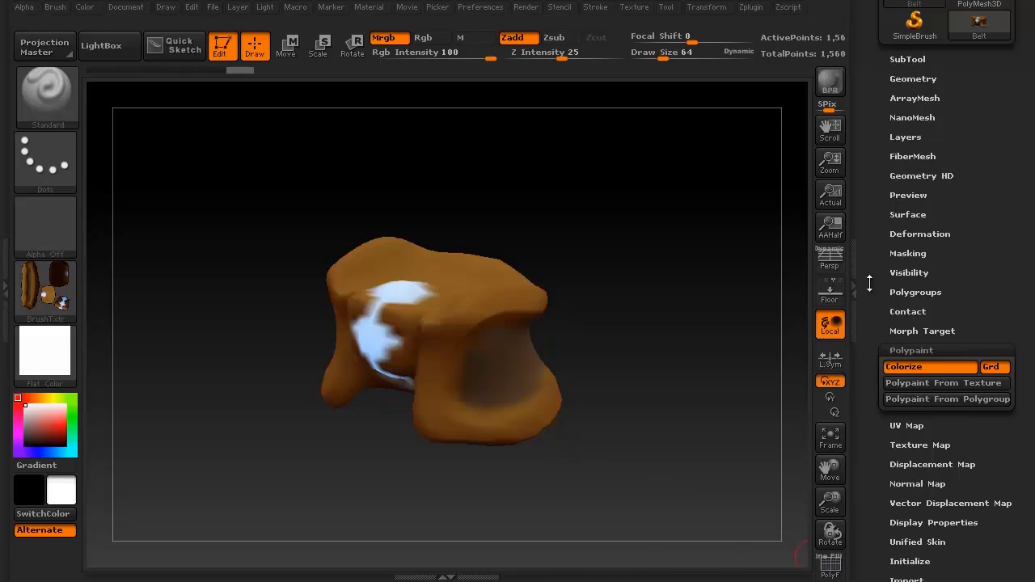
- Divide the belt four times to SDiv 5, about 398,000 points, and inspect the wireframe
click(905, 75)
click(918, 201)
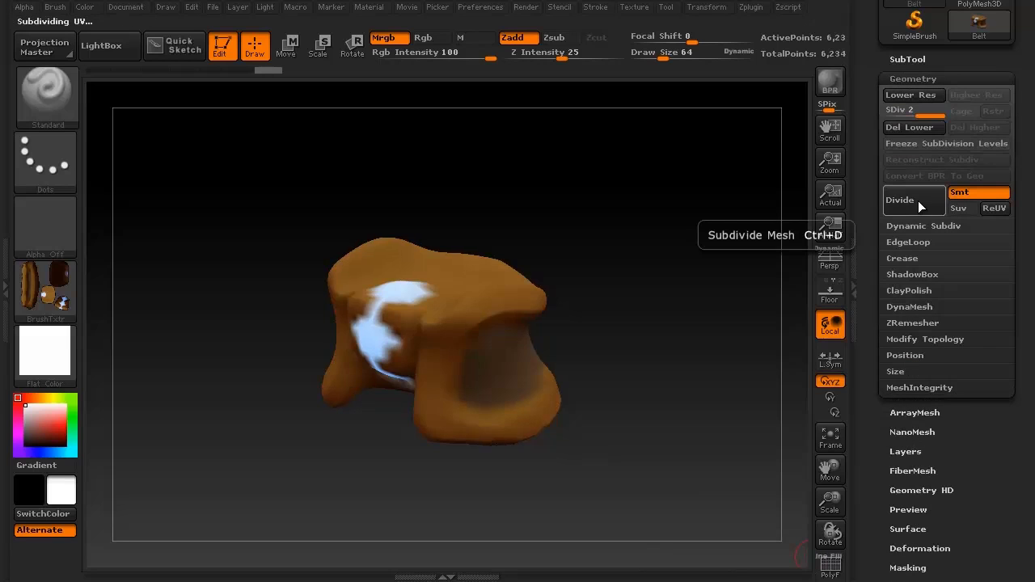
click(918, 201)
click(919, 200)
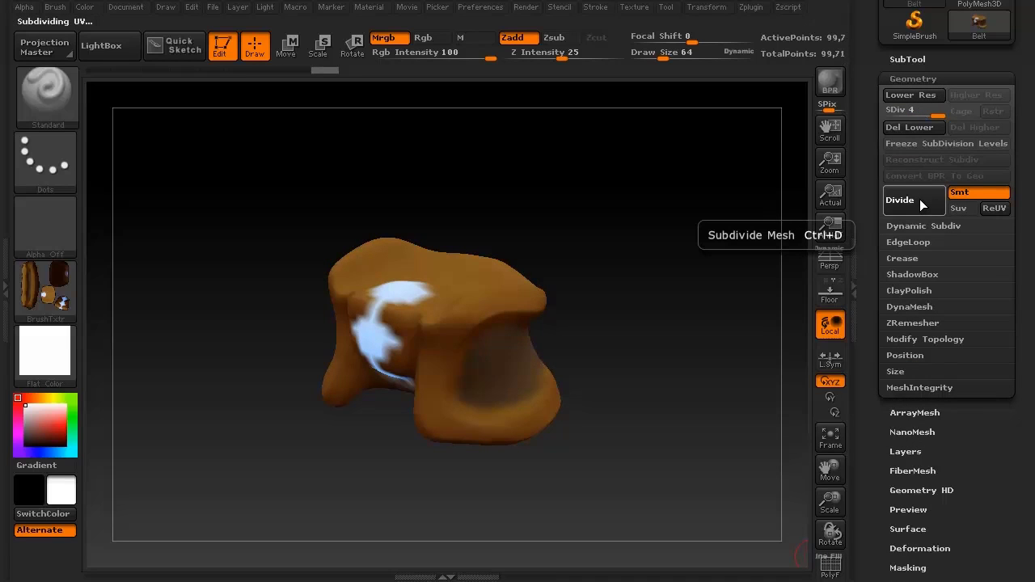
click(919, 199)
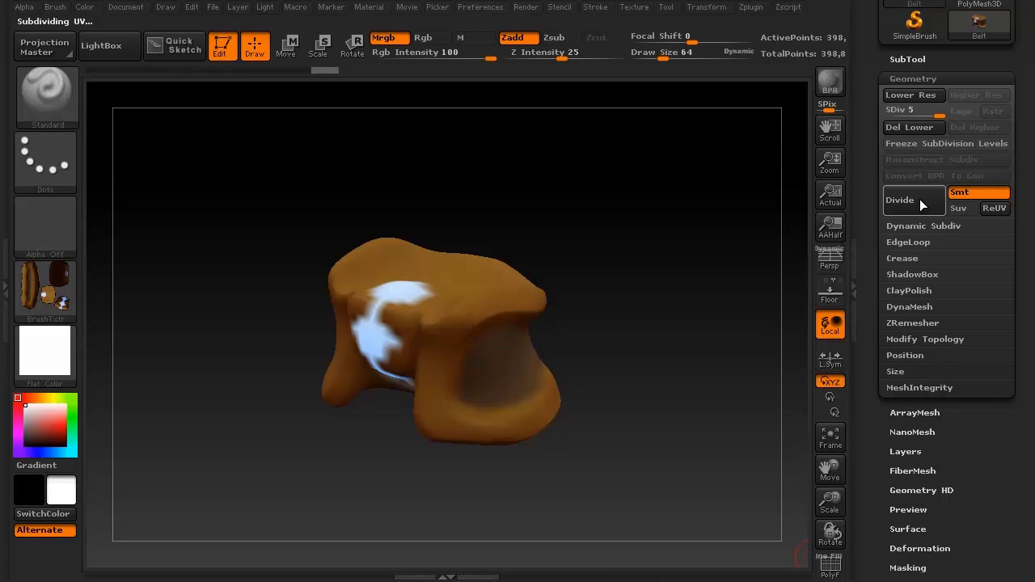
click(916, 78)
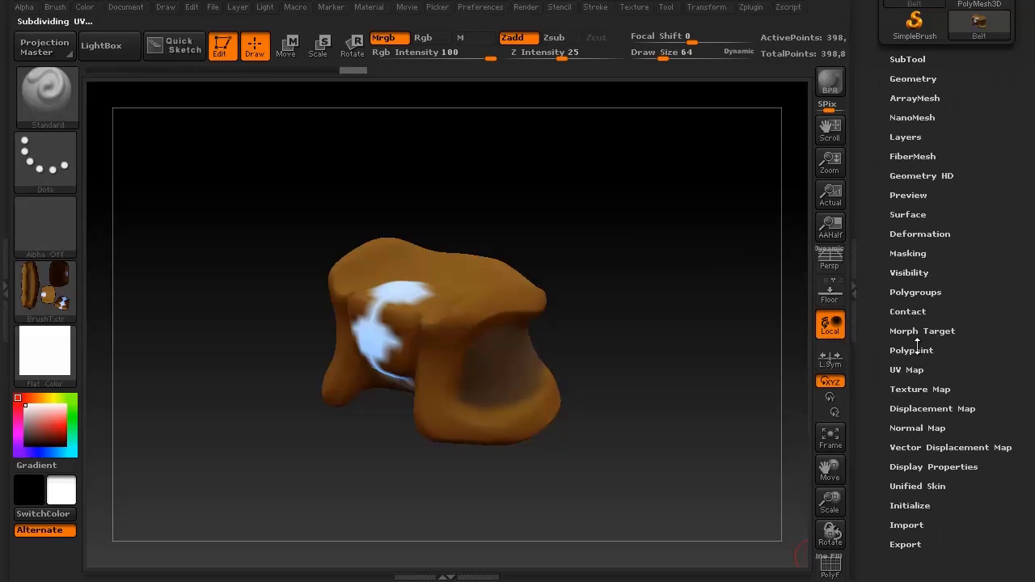
click(830, 566)
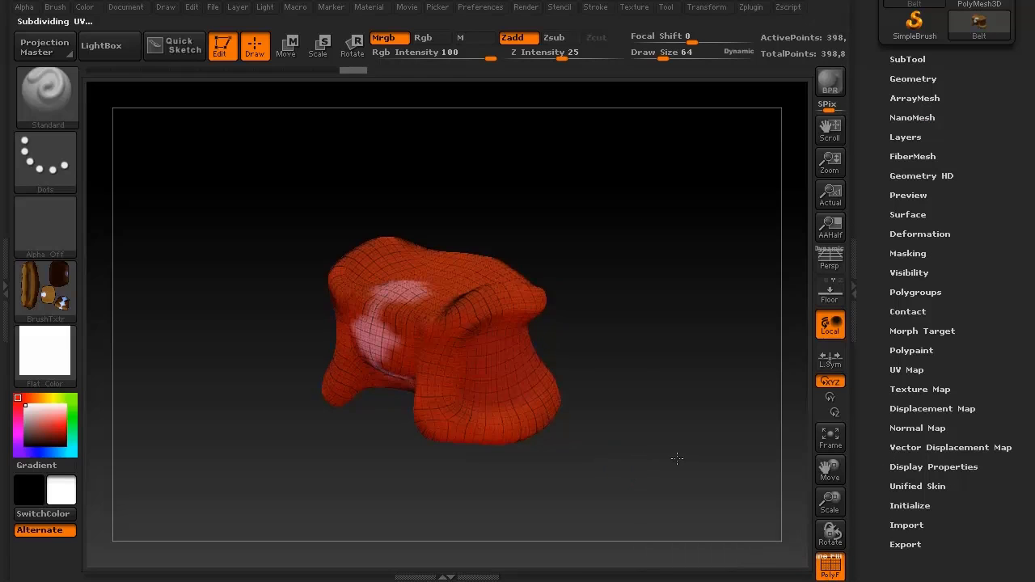
click(830, 436)
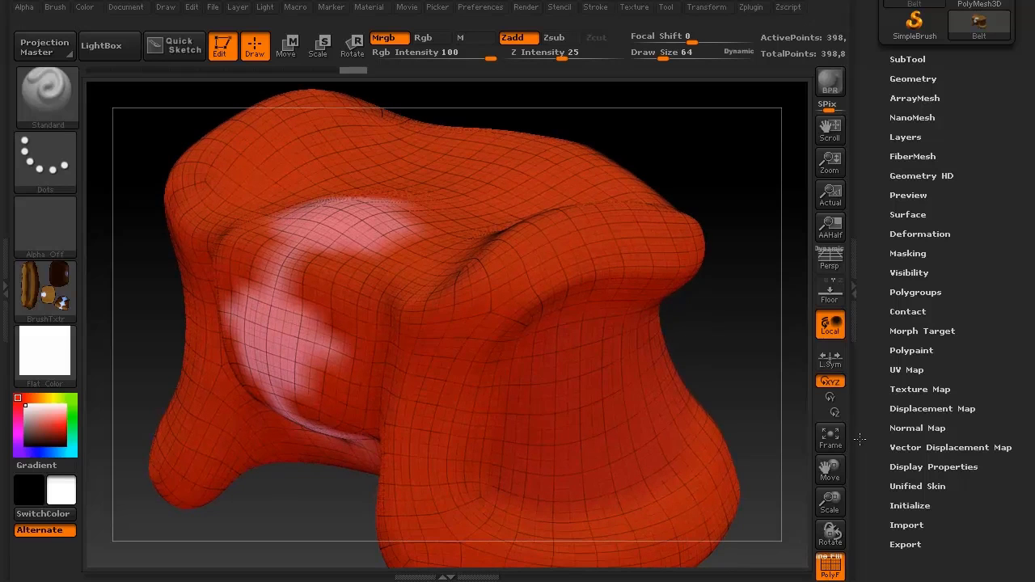
key(f)
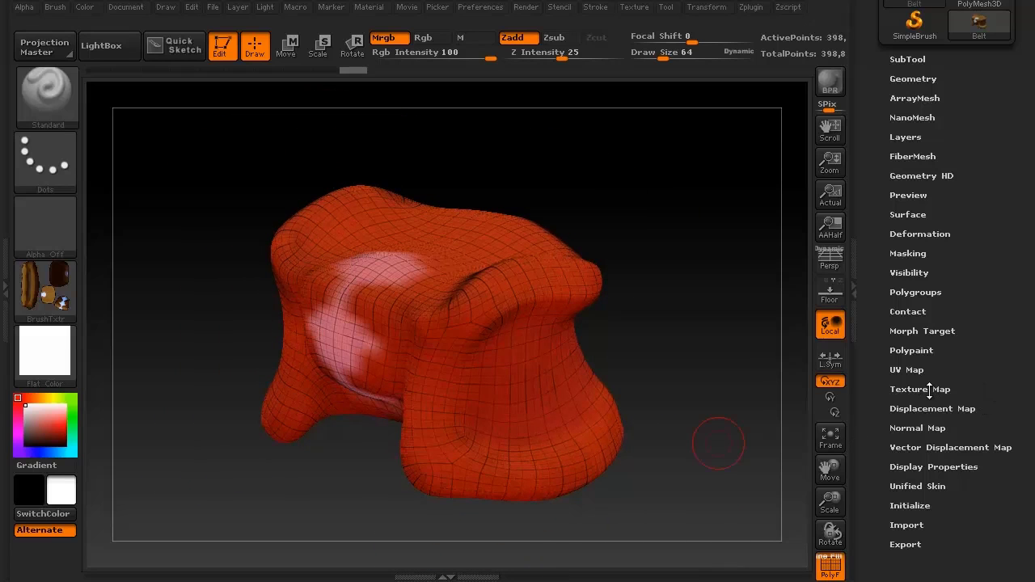
- Rerun Polypaint From Texture at the higher resolution for sharper colours
click(911, 351)
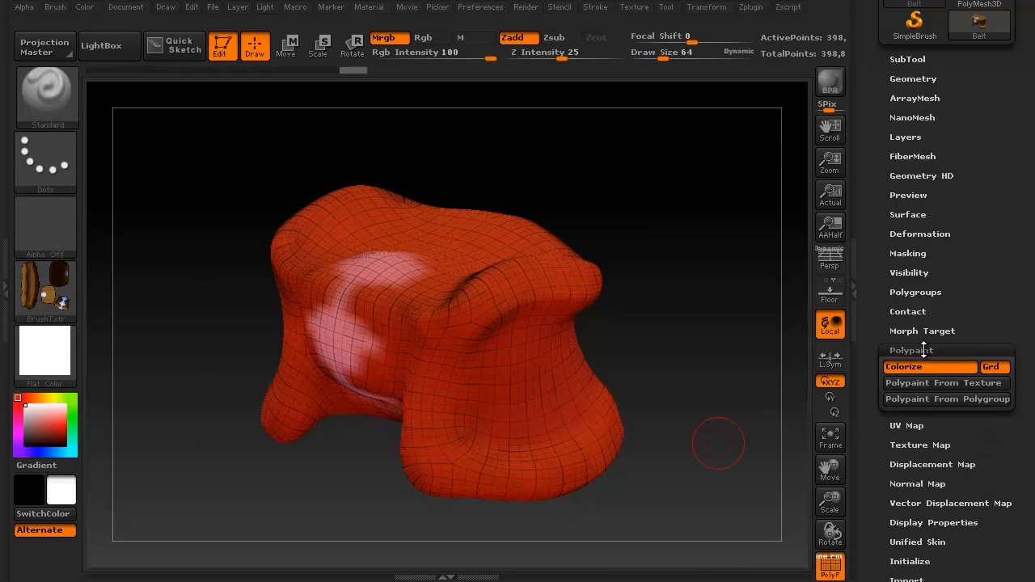
click(830, 565)
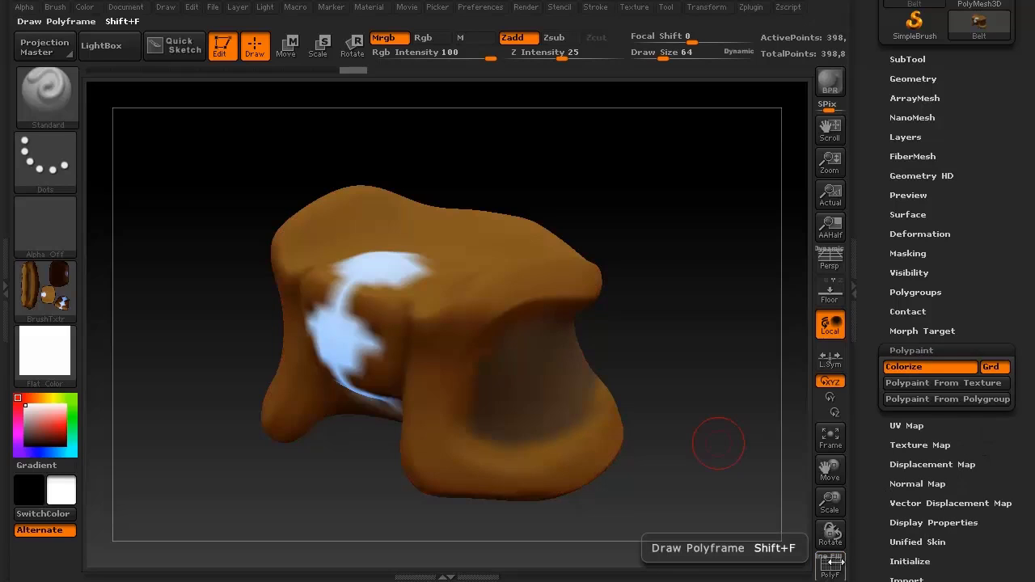
click(926, 385)
drag(671, 336, 796, 437)
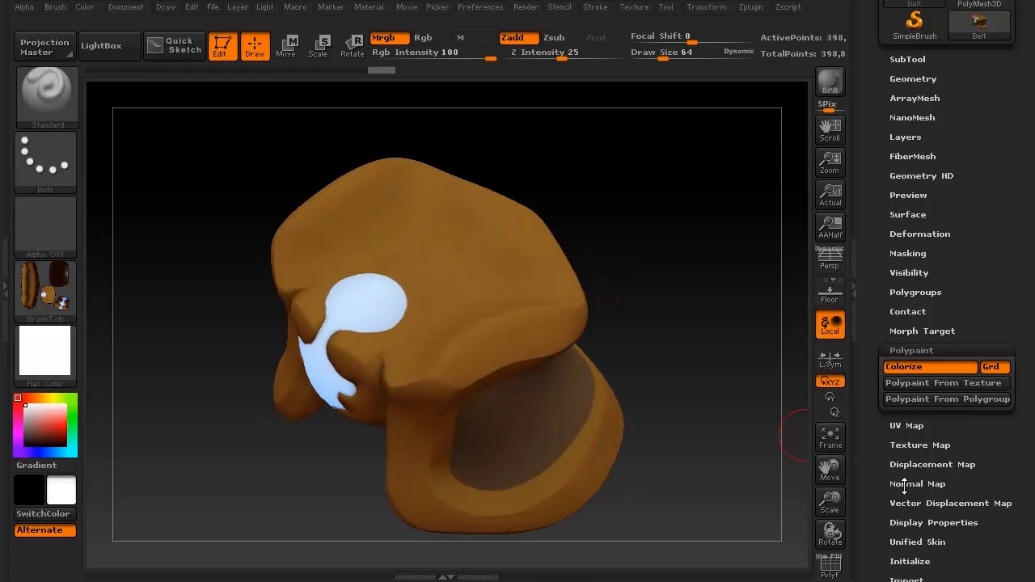
- Remove the texture map from the belt so only polypaint shows, in perspective view
click(935, 445)
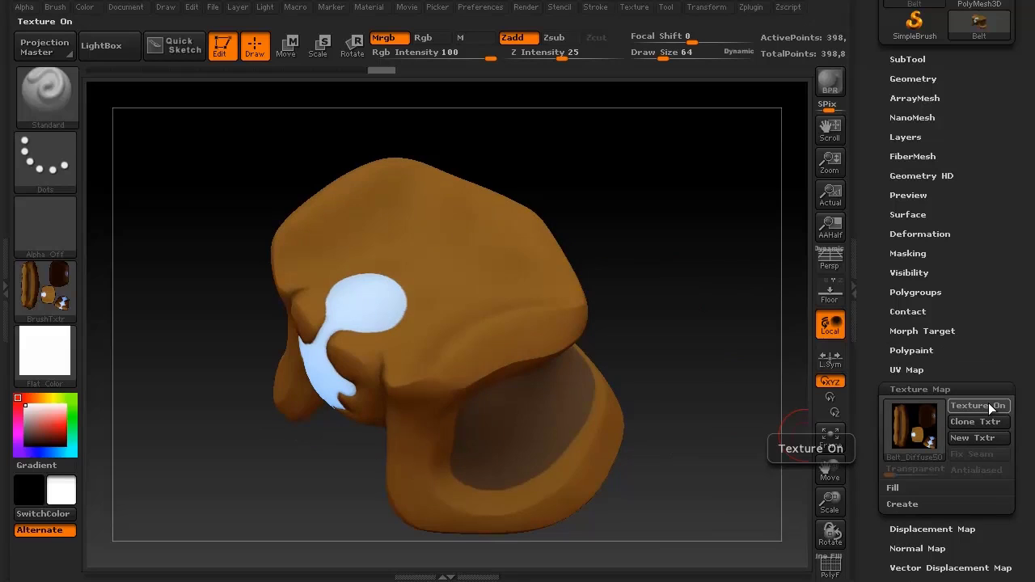
click(922, 426)
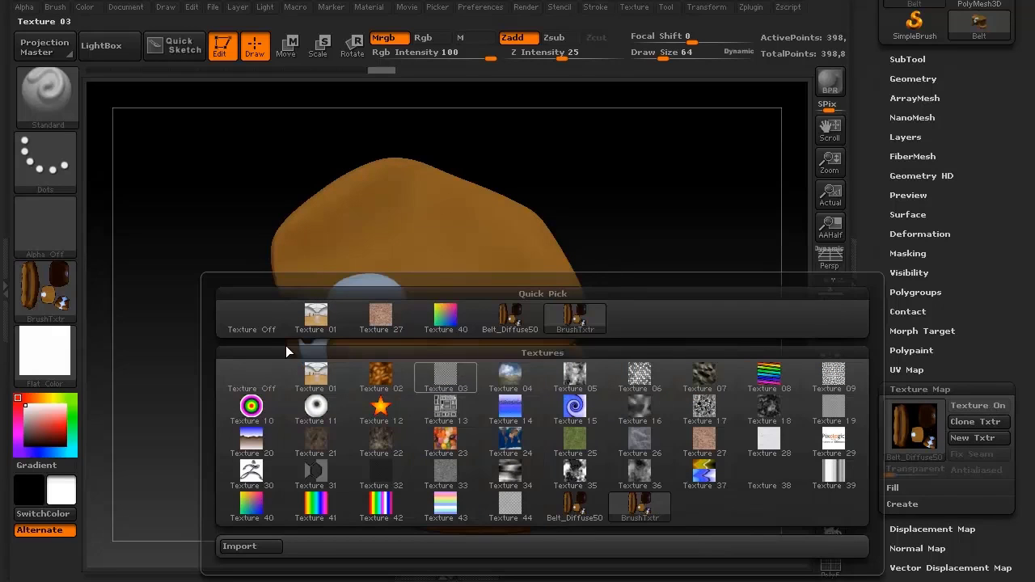
click(257, 321)
drag(763, 450, 665, 317)
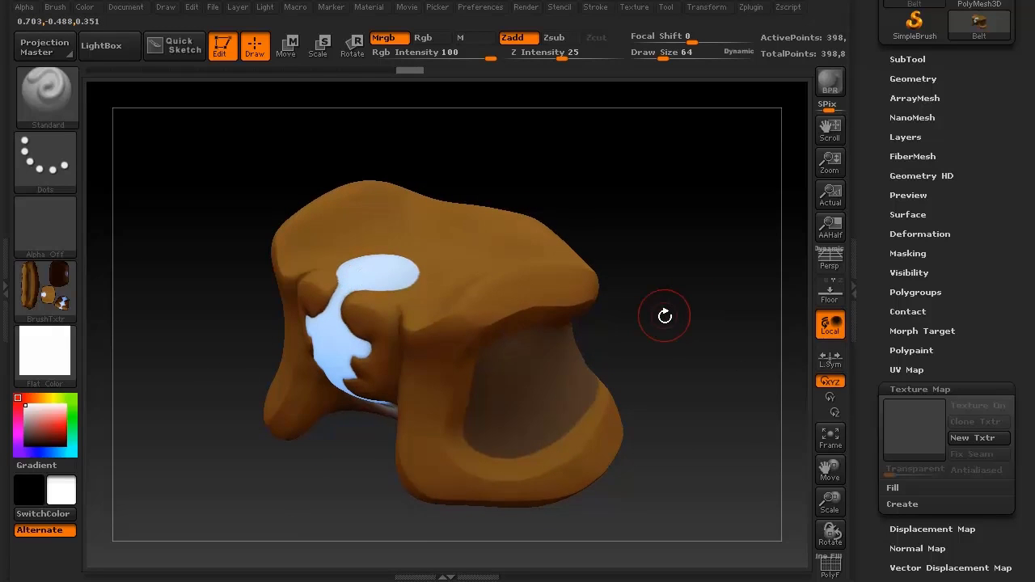
scroll(644, 331, down, 3)
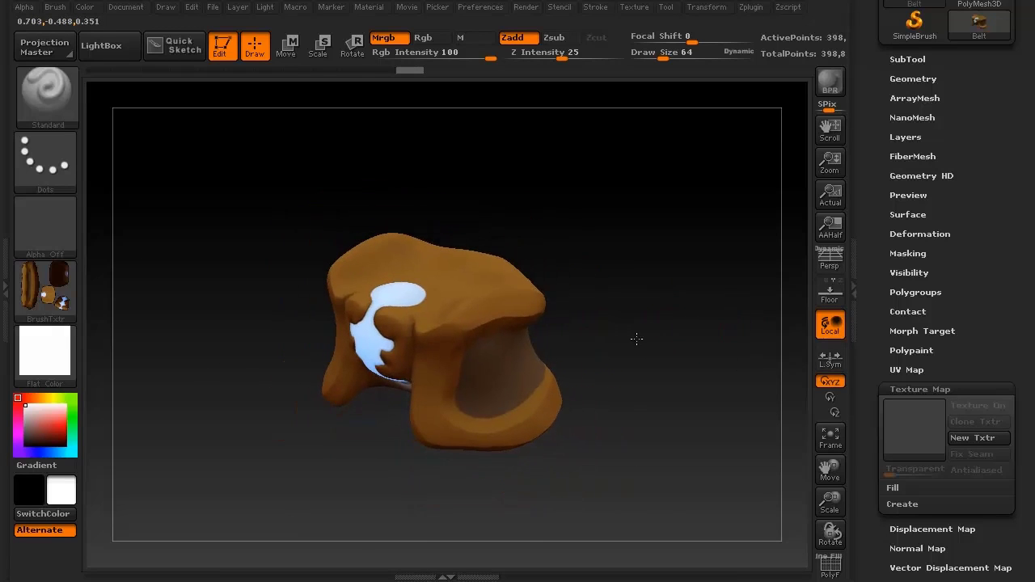
click(829, 261)
drag(721, 356, 730, 351)
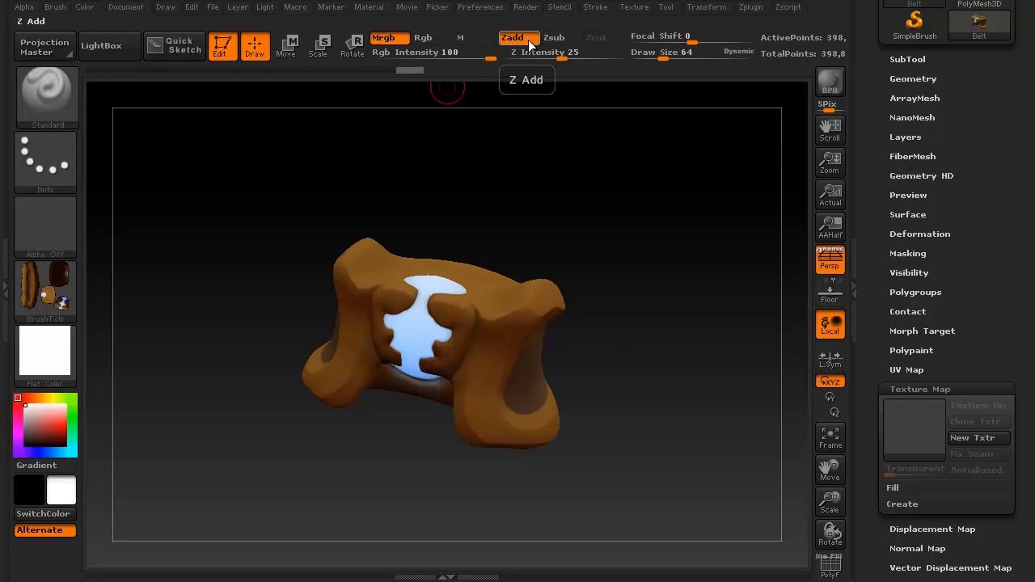
- Set the brush to Rgb-only painting with its texture set to Texture Off
click(427, 38)
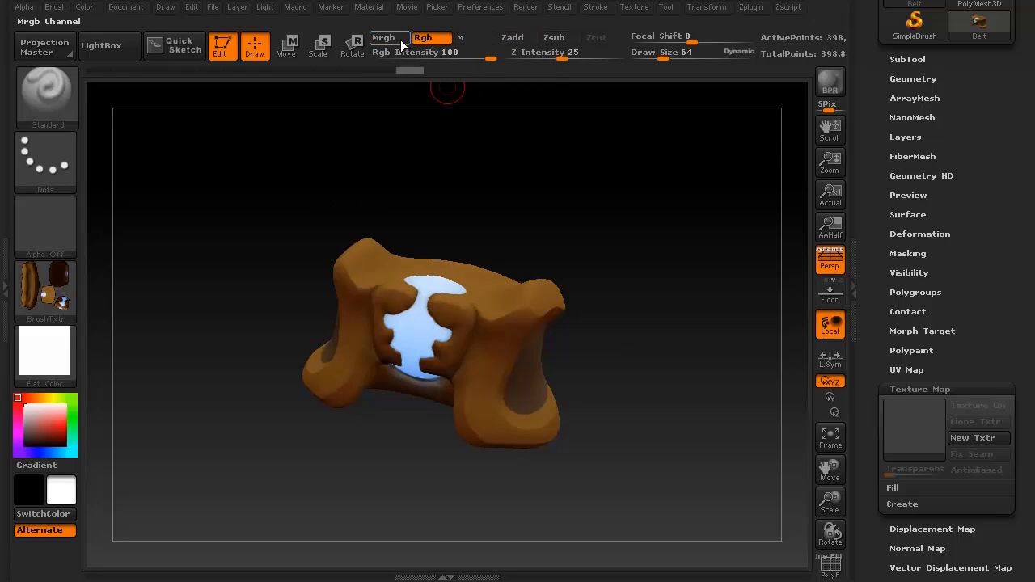
click(71, 295)
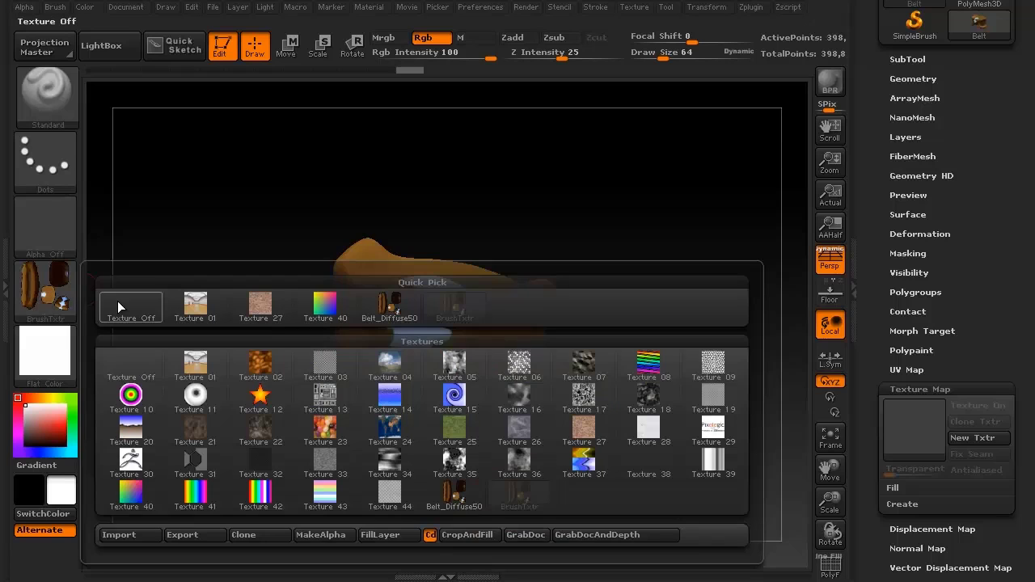
click(118, 308)
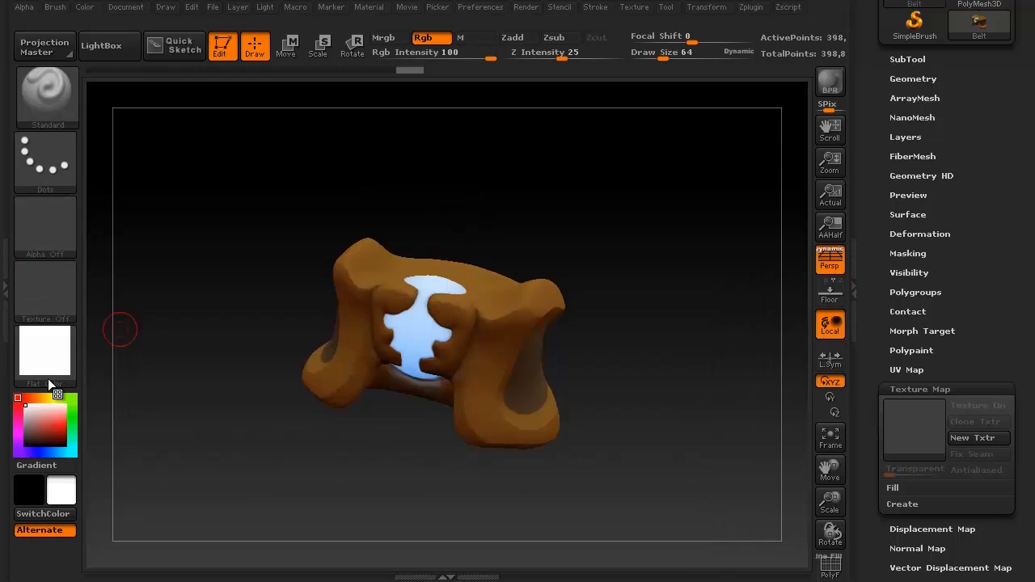
- Turn the blue patch into view and pick the belt's brown from the model as paint colour
mouse_move(638, 249)
mouse_down()
mouse_move(653, 258)
mouse_move(416, 312)
mouse_up()
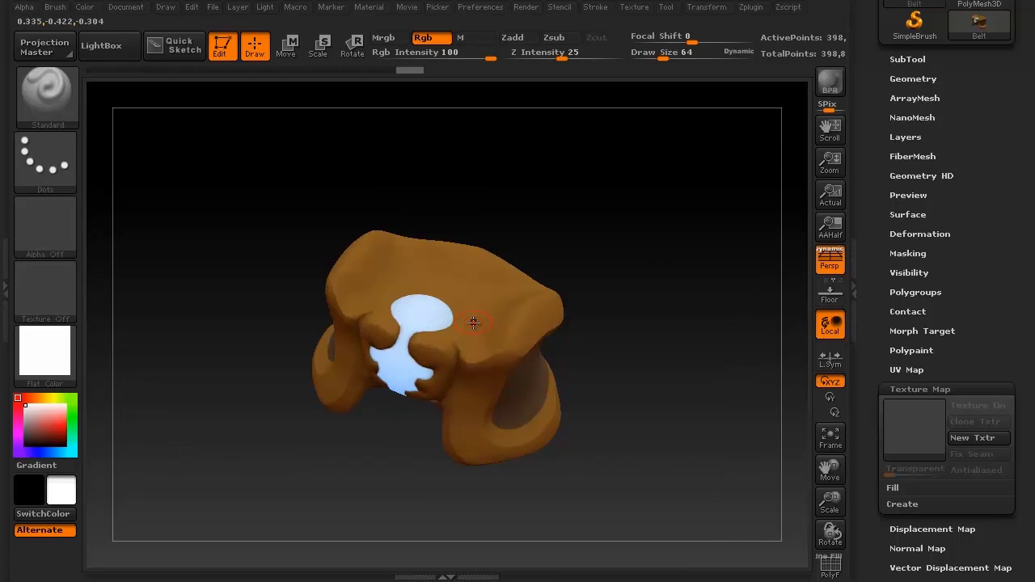
drag(504, 305, 640, 321)
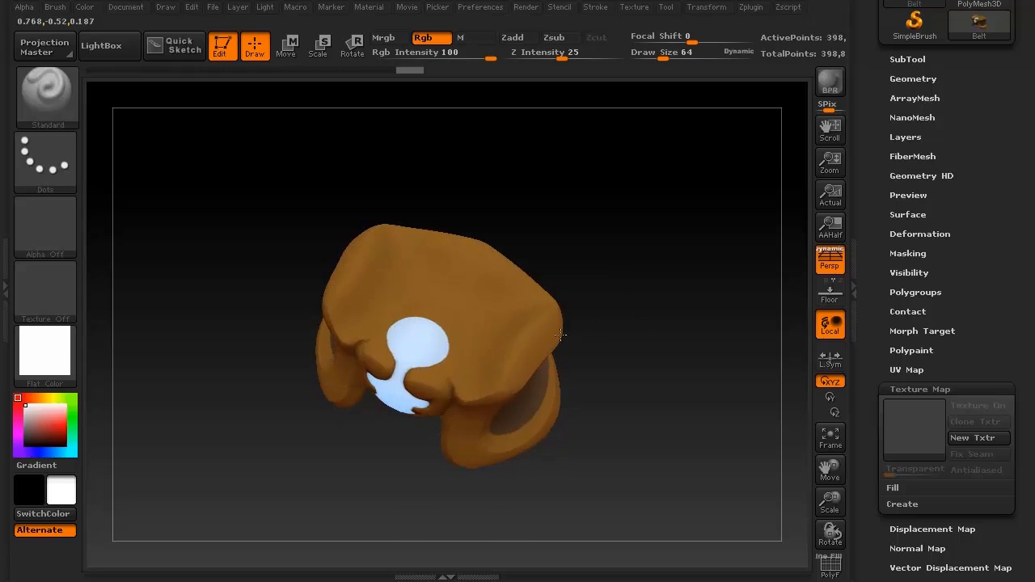
drag(668, 429, 629, 383)
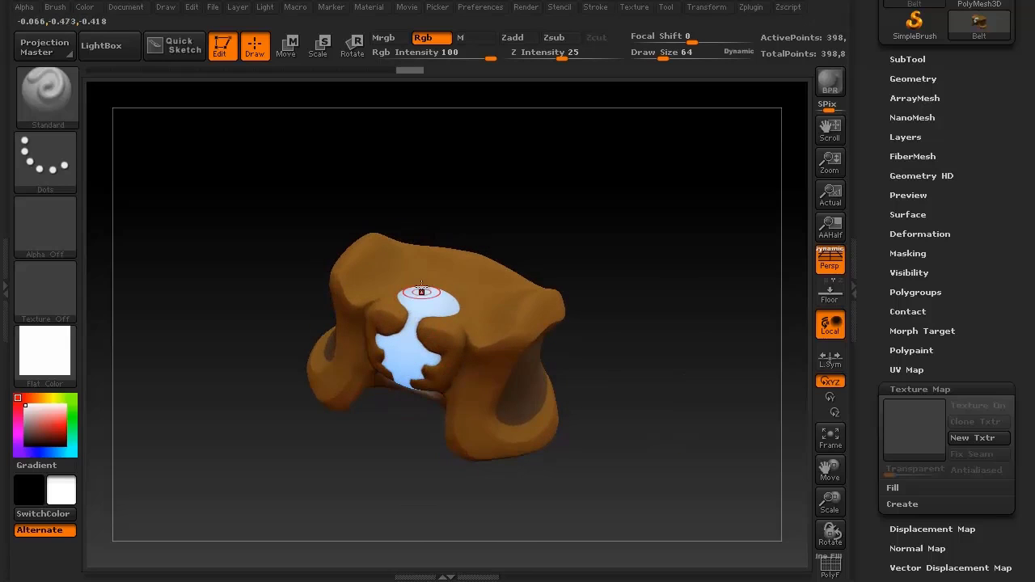
drag(627, 232, 609, 282)
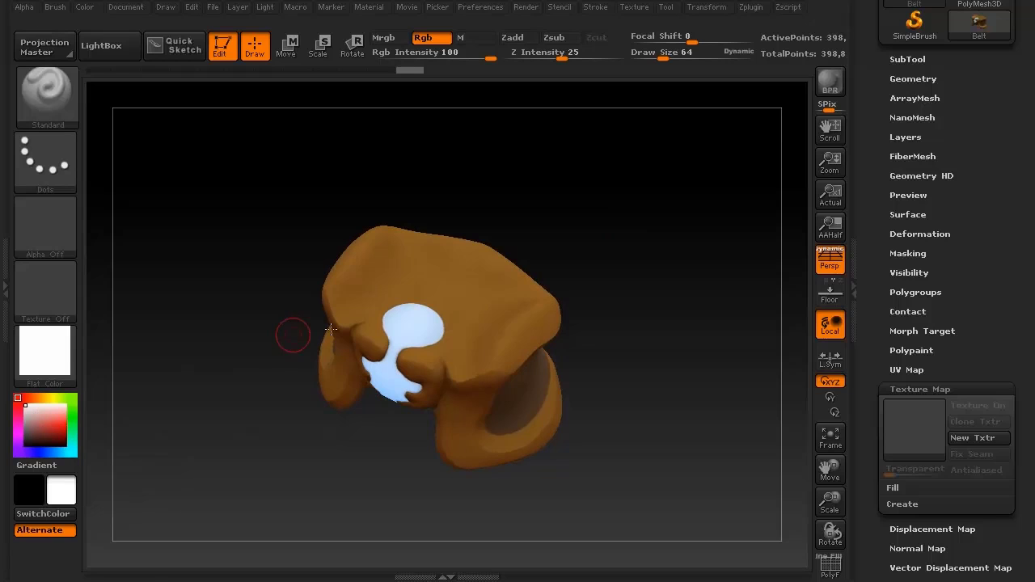
click(53, 421)
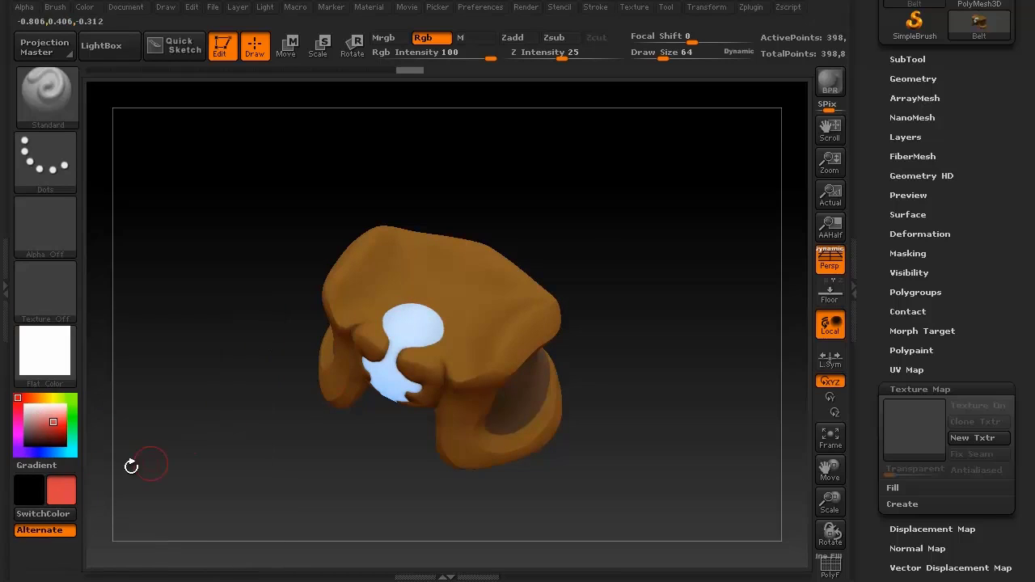
drag(65, 485, 447, 295)
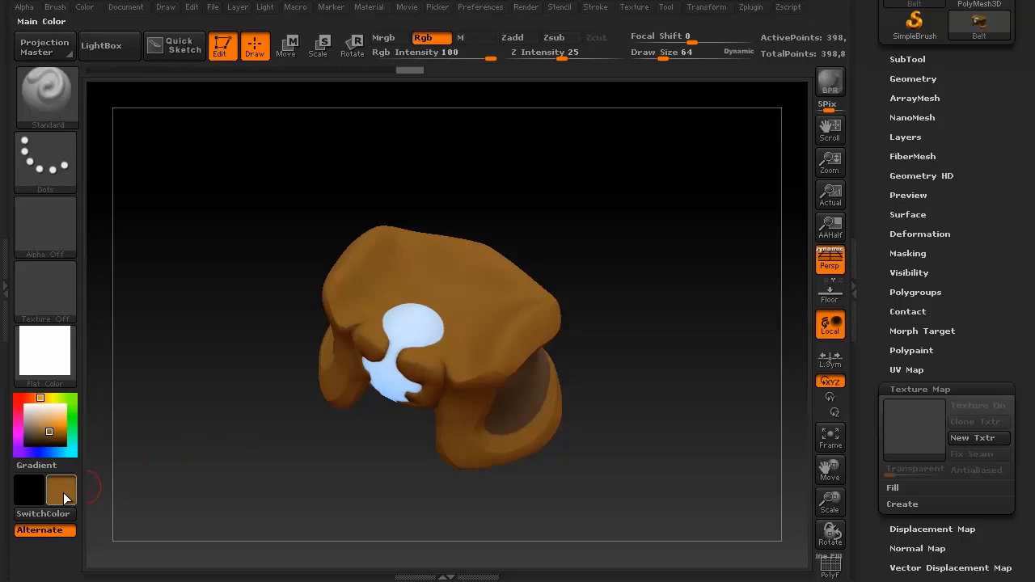
mouse_move(63, 492)
mouse_down()
mouse_move(160, 436)
mouse_move(412, 319)
mouse_move(419, 347)
mouse_move(467, 358)
mouse_move(417, 350)
mouse_move(379, 303)
mouse_move(405, 286)
mouse_move(444, 291)
mouse_move(414, 325)
mouse_move(405, 290)
mouse_move(415, 316)
mouse_move(421, 303)
mouse_move(383, 319)
mouse_move(424, 337)
mouse_up()
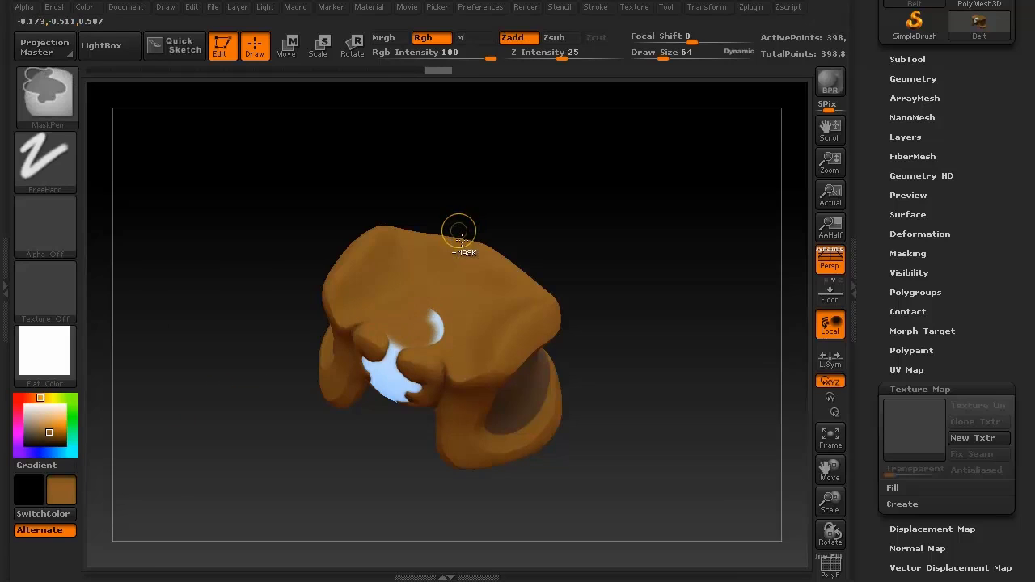
- Undo the stray stroke and paint over the blue patch and hollow in orange
key(ctrl+z)
mouse_move(441, 295)
mouse_down()
mouse_move(455, 326)
mouse_move(429, 332)
mouse_move(419, 309)
mouse_move(442, 330)
mouse_move(439, 318)
mouse_move(414, 340)
mouse_up()
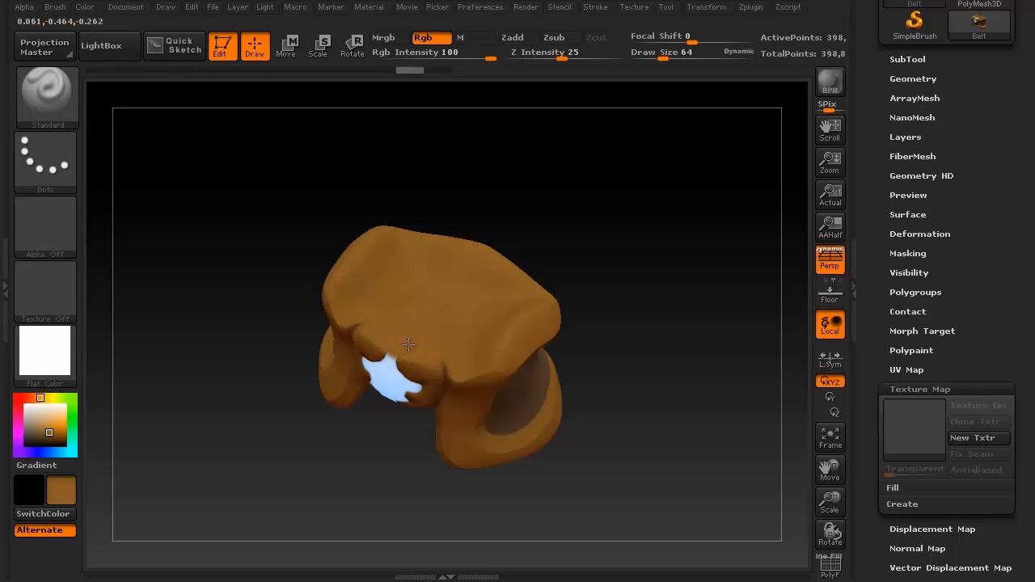
drag(663, 261, 685, 236)
mouse_move(380, 364)
mouse_down()
mouse_move(416, 343)
mouse_move(436, 372)
mouse_move(348, 404)
mouse_move(380, 412)
mouse_up()
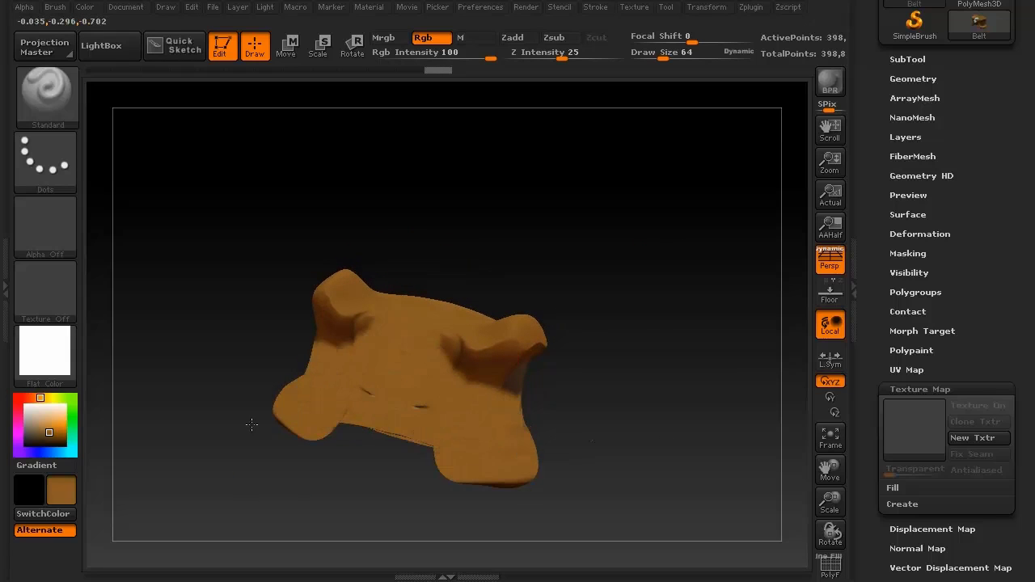
mouse_move(685, 384)
mouse_down()
mouse_move(655, 400)
mouse_move(693, 389)
mouse_move(681, 367)
mouse_up()
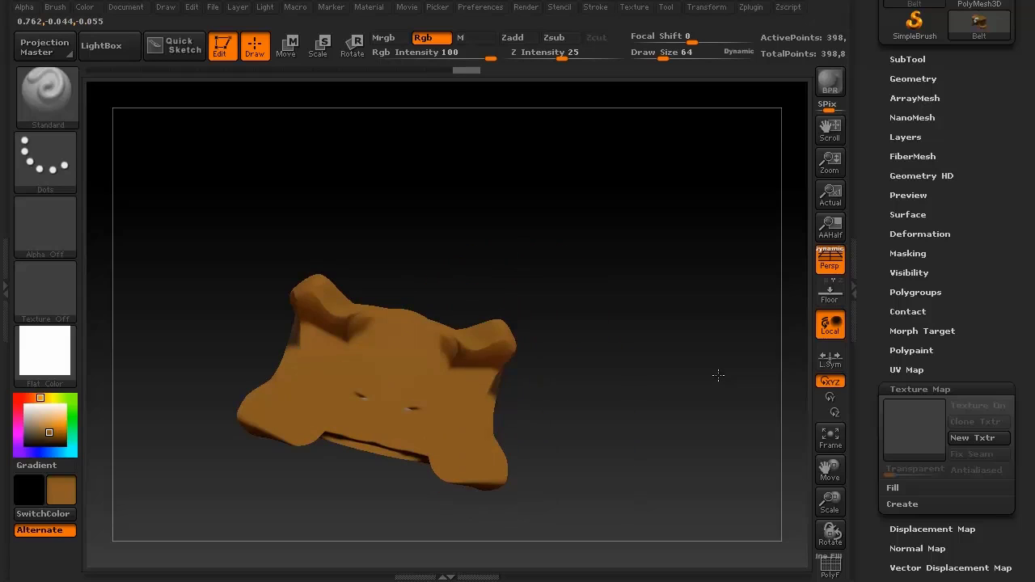
- Sample a dark brown from the model and rotate to check the painted blotches
drag(59, 490, 305, 300)
mouse_move(656, 369)
mouse_down()
mouse_move(508, 436)
mouse_move(494, 461)
mouse_move(583, 363)
mouse_move(534, 469)
mouse_up()
drag(688, 299, 693, 243)
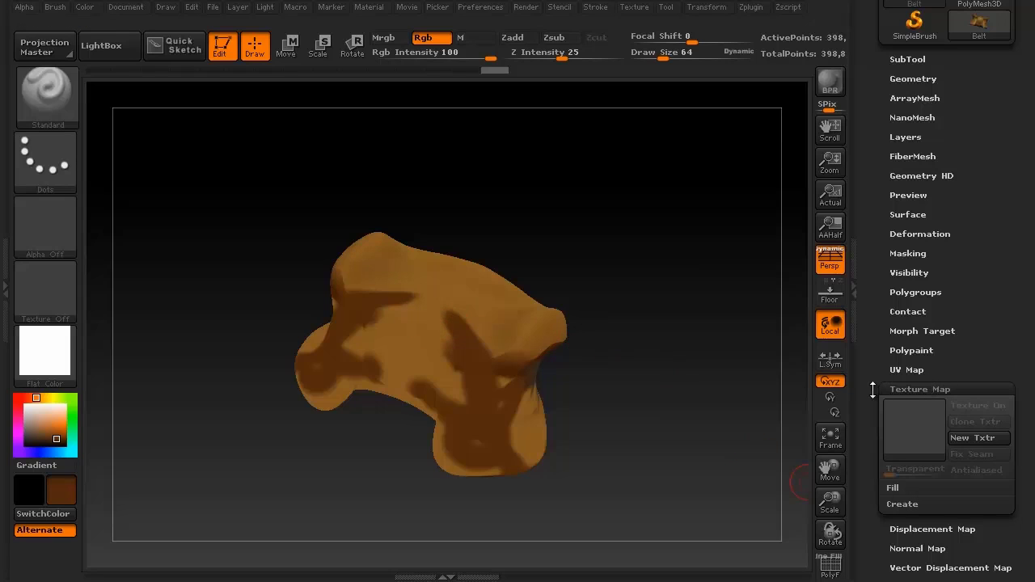
- Bake a new 2048×2048 Belt texture map from the belt's polypaint colours
scroll(871, 390, down, 1)
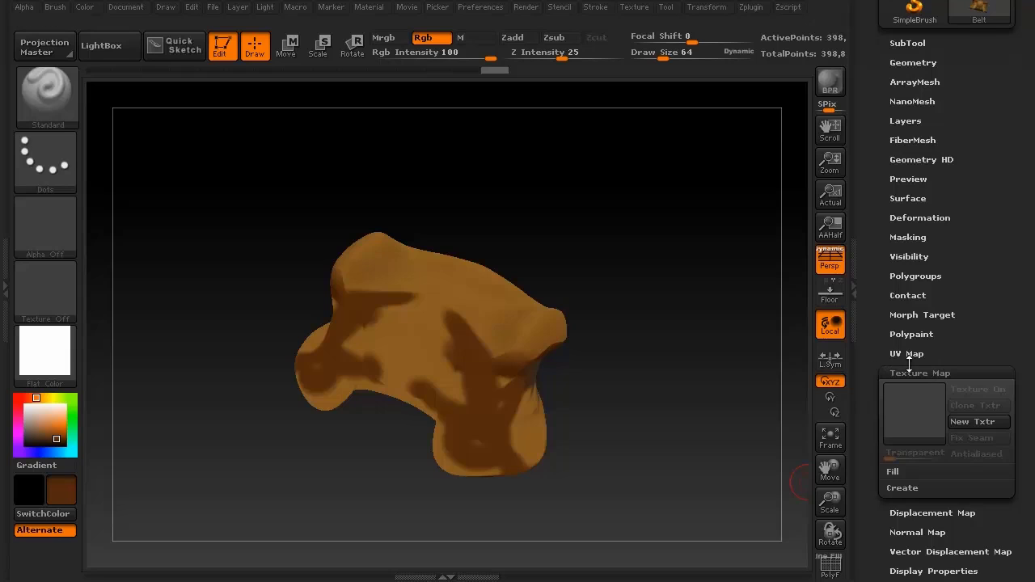
click(909, 485)
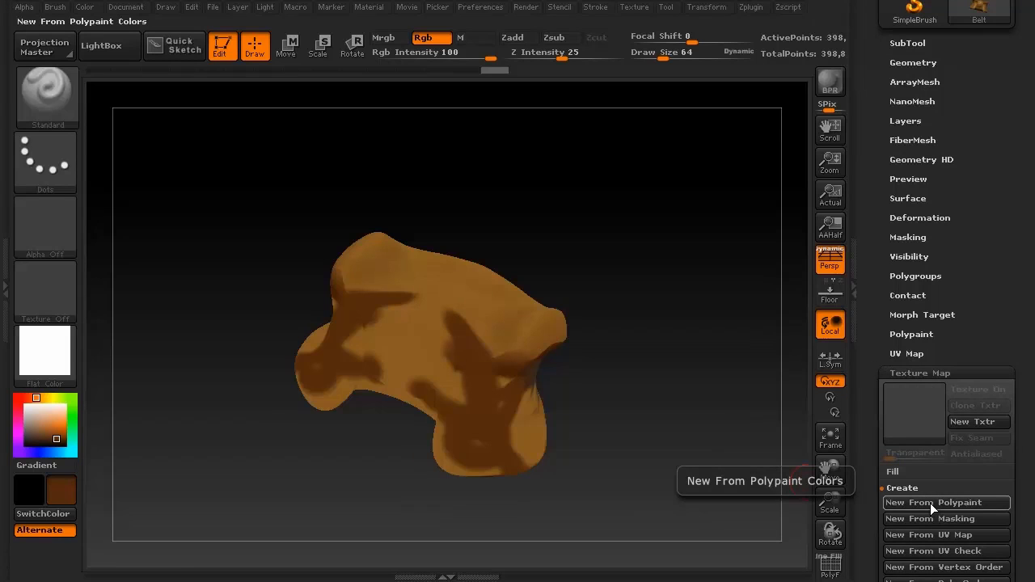
click(930, 503)
mouse_move(913, 404)
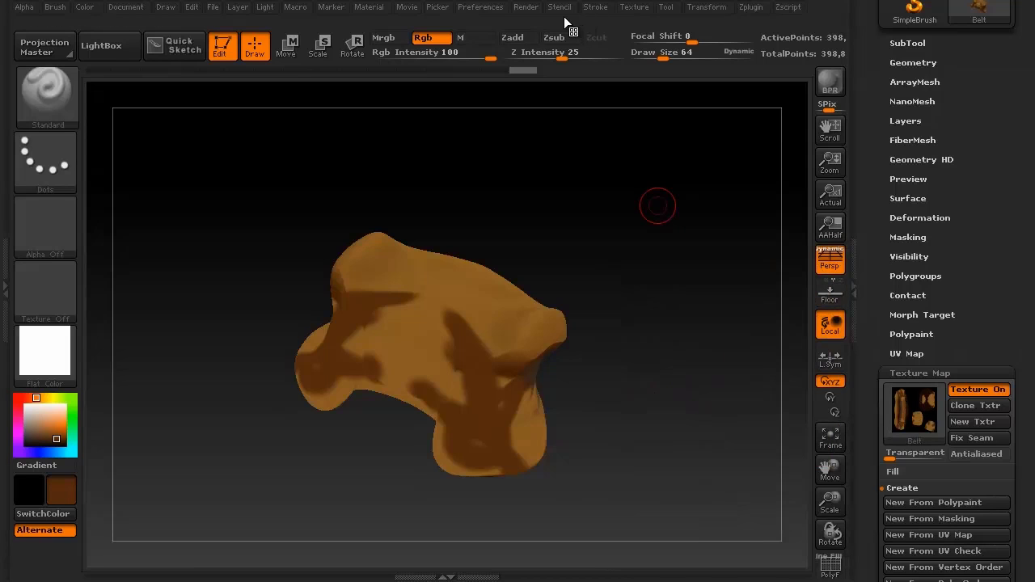
- Clone the new Belt texture map into the texture library
click(527, 13)
mouse_move(595, 9)
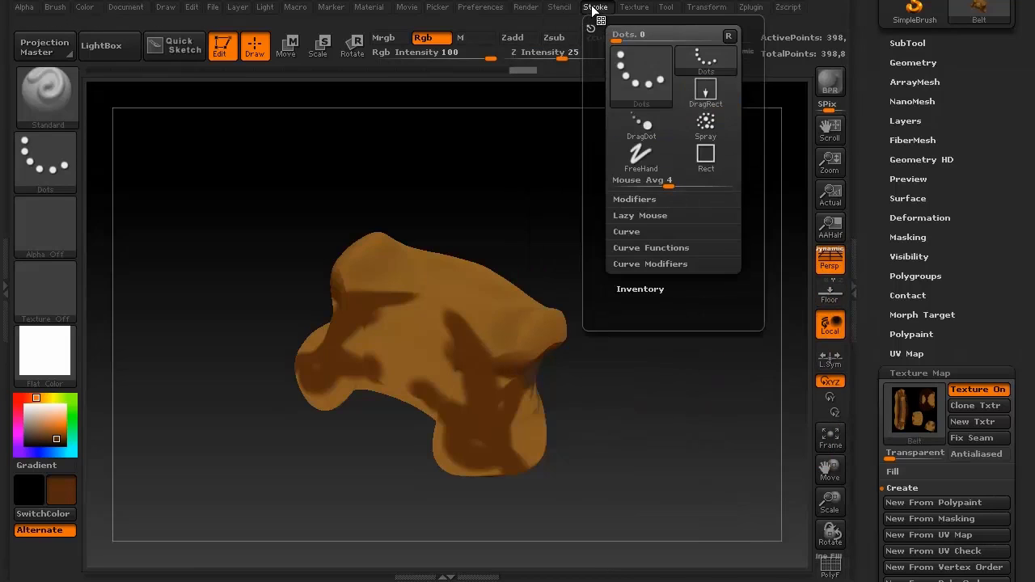
mouse_move(638, 9)
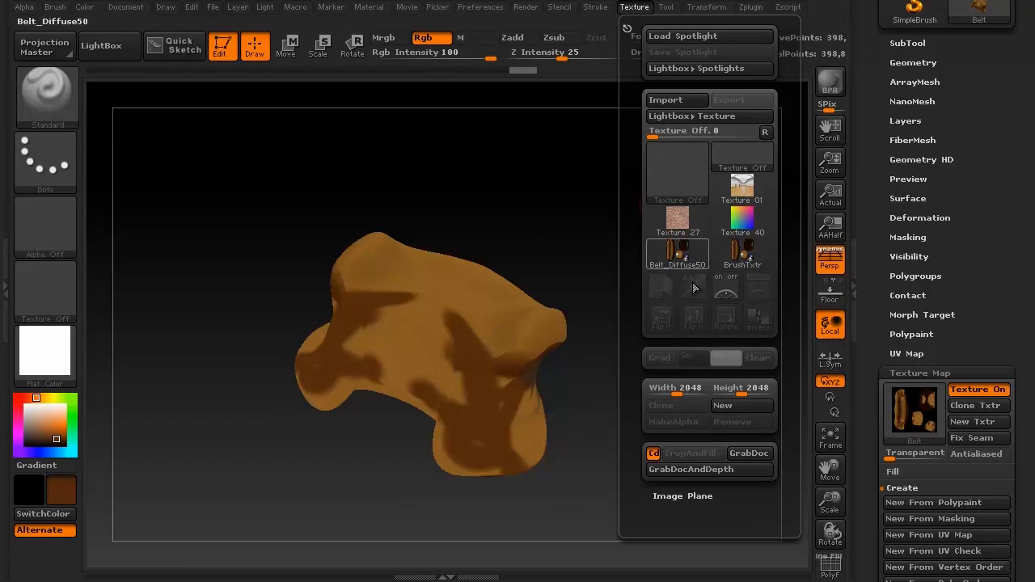
mouse_move(750, 259)
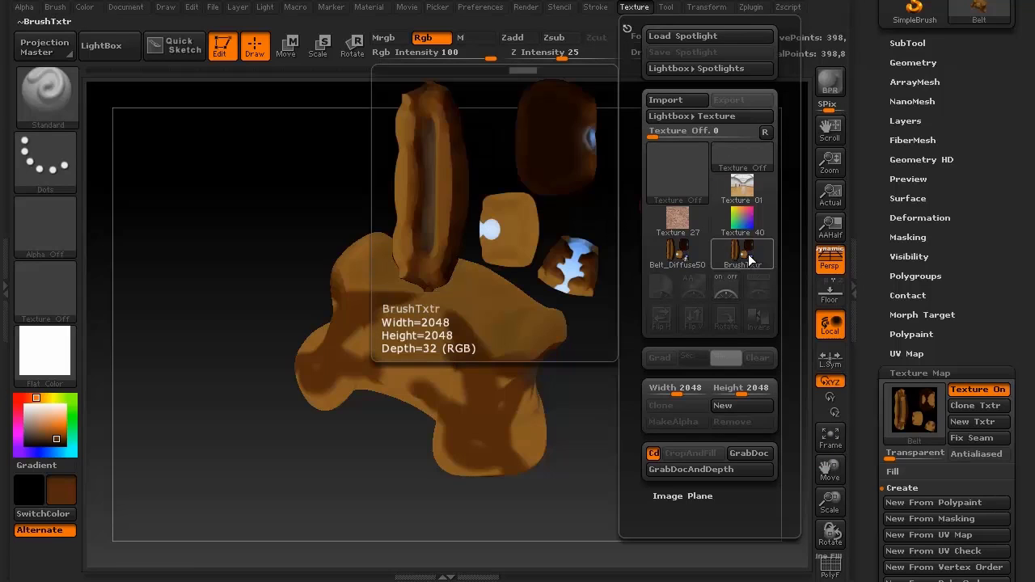
mouse_move(686, 260)
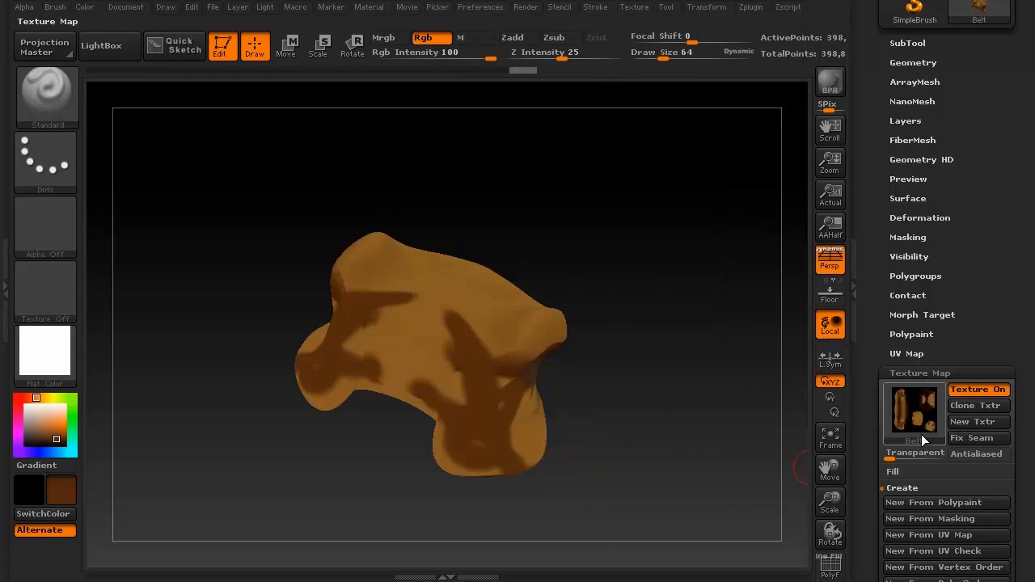
click(964, 405)
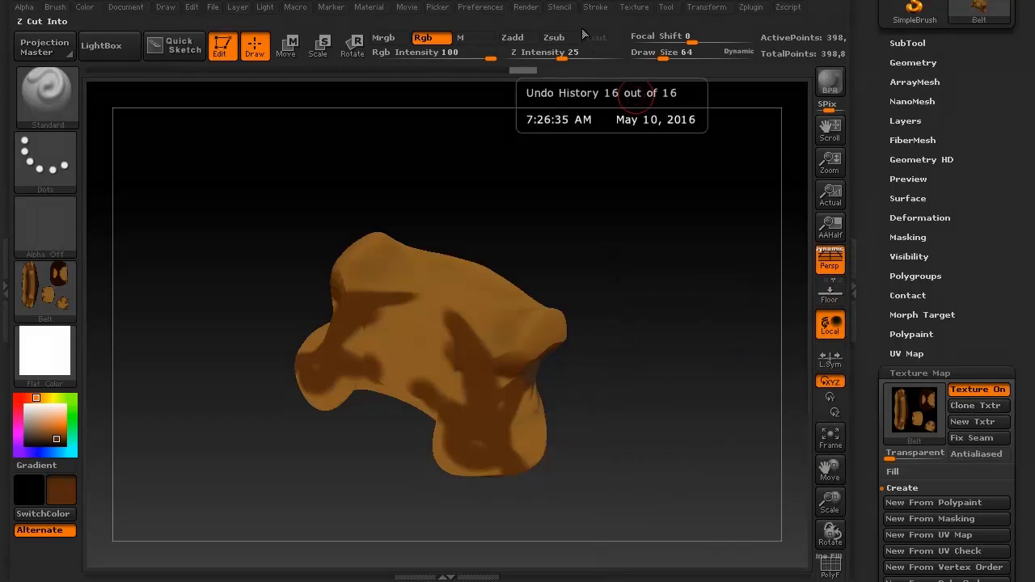
- Flip the cloned Belt texture vertically in the Texture palette
click(634, 9)
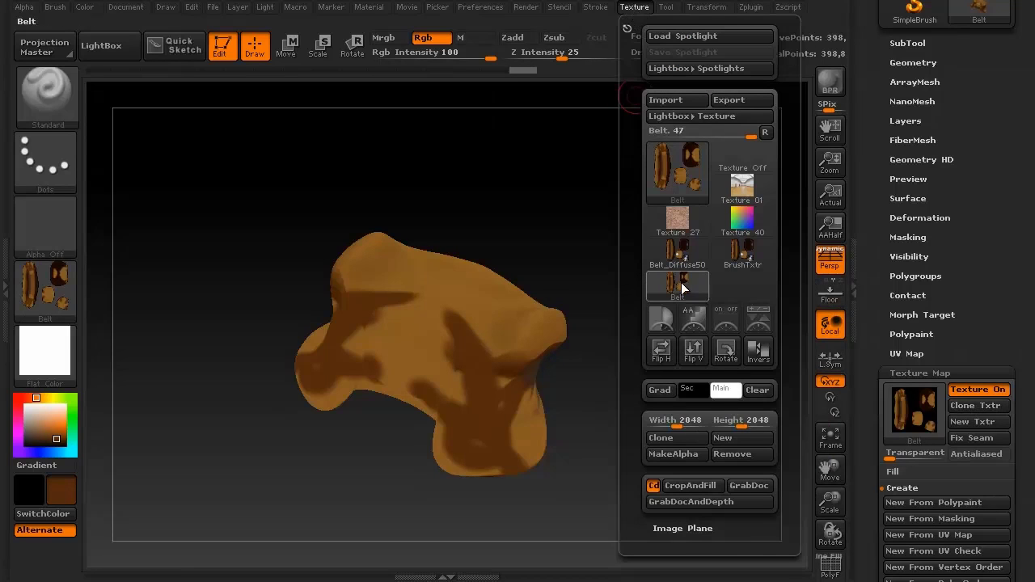
mouse_move(681, 288)
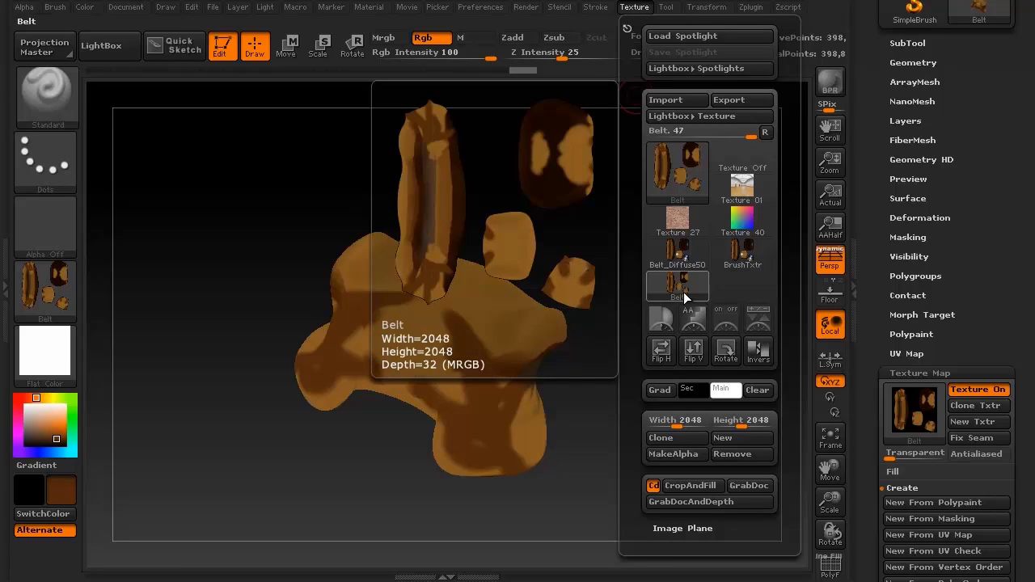
click(697, 352)
mouse_move(679, 292)
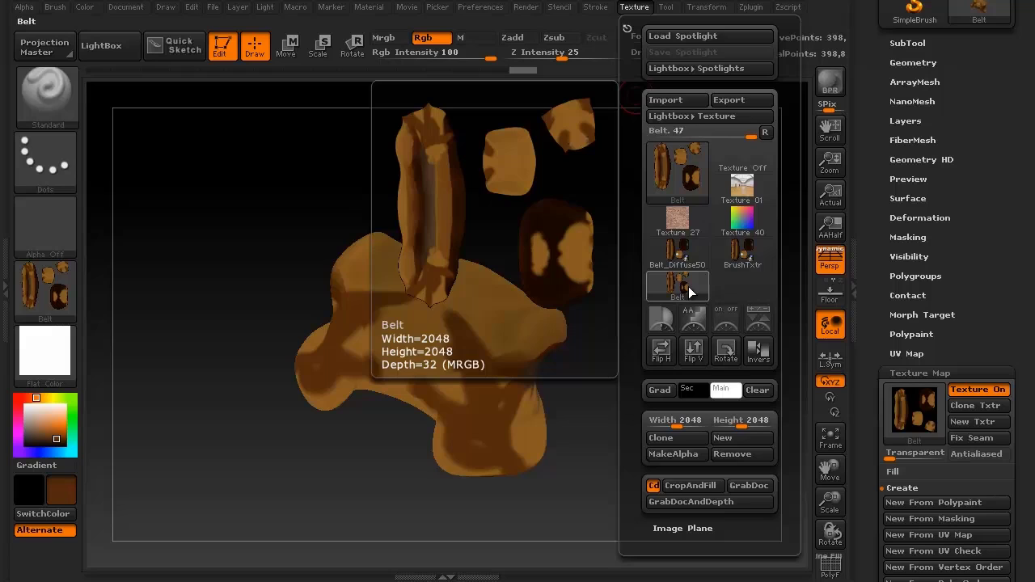
- Assign the flipped Belt texture as the belt's texture map, then start and cancel its export
click(914, 416)
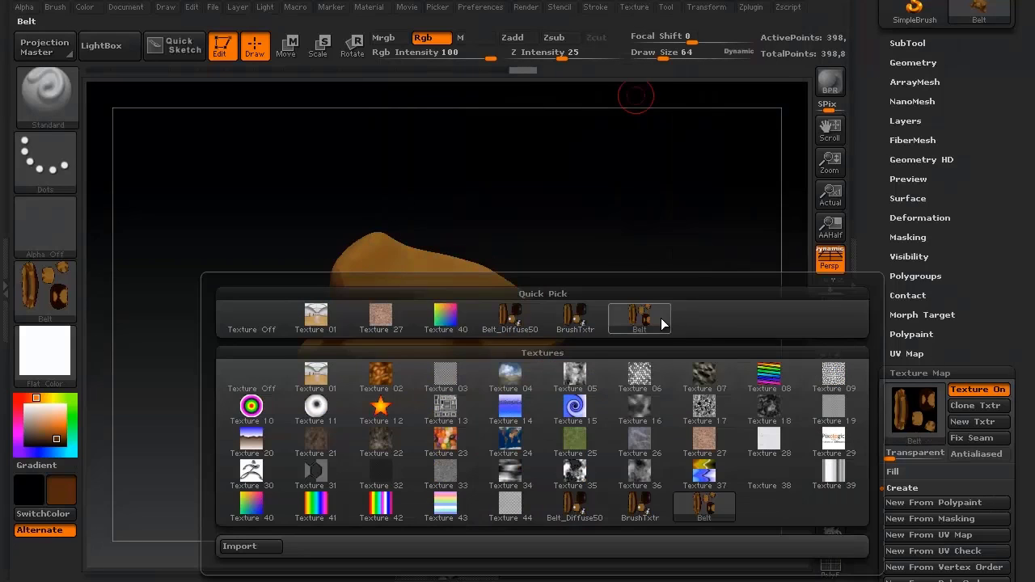
mouse_move(723, 266)
mouse_down()
mouse_move(682, 365)
mouse_move(706, 291)
mouse_move(658, 370)
mouse_up()
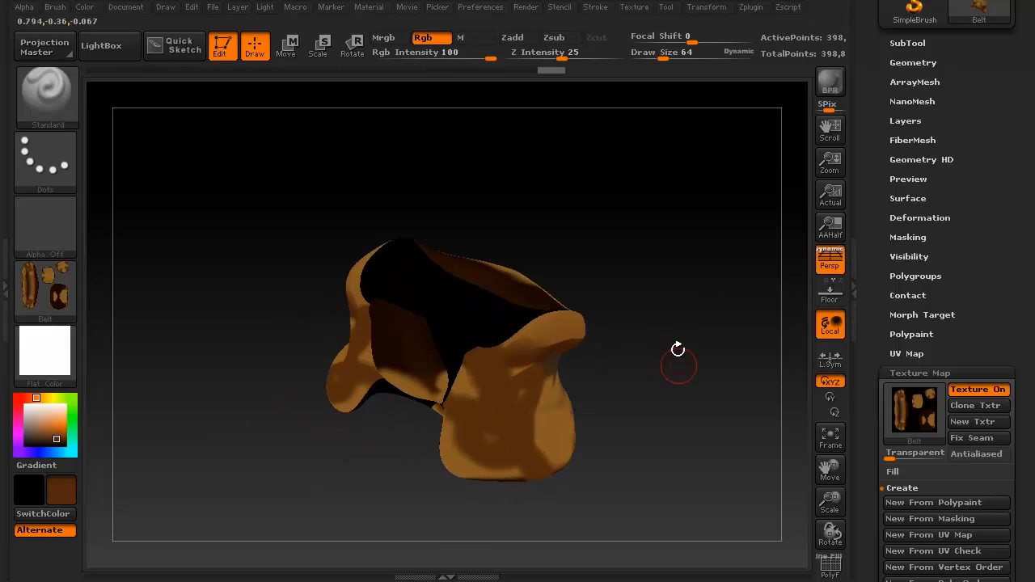
click(636, 7)
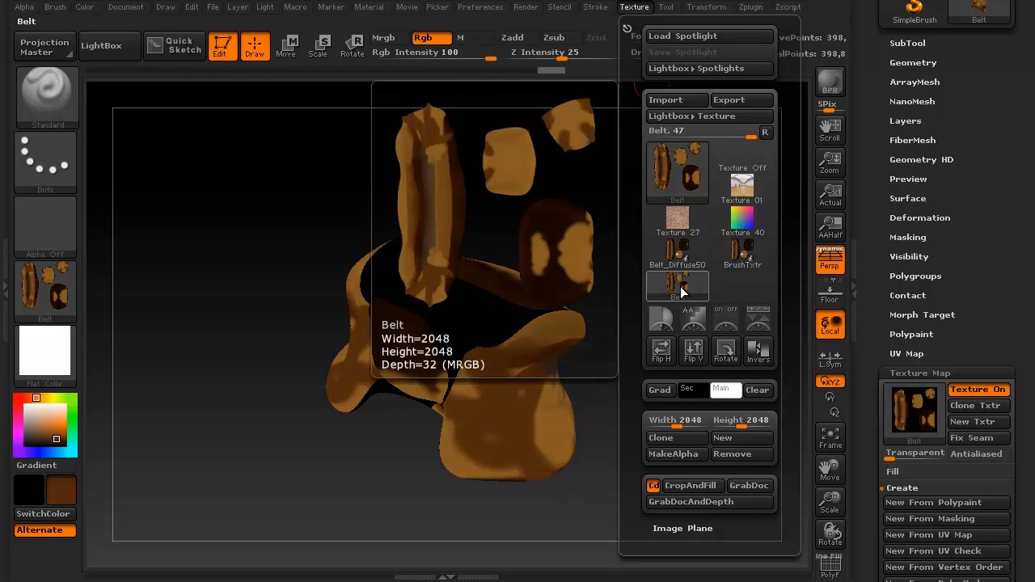
click(745, 102)
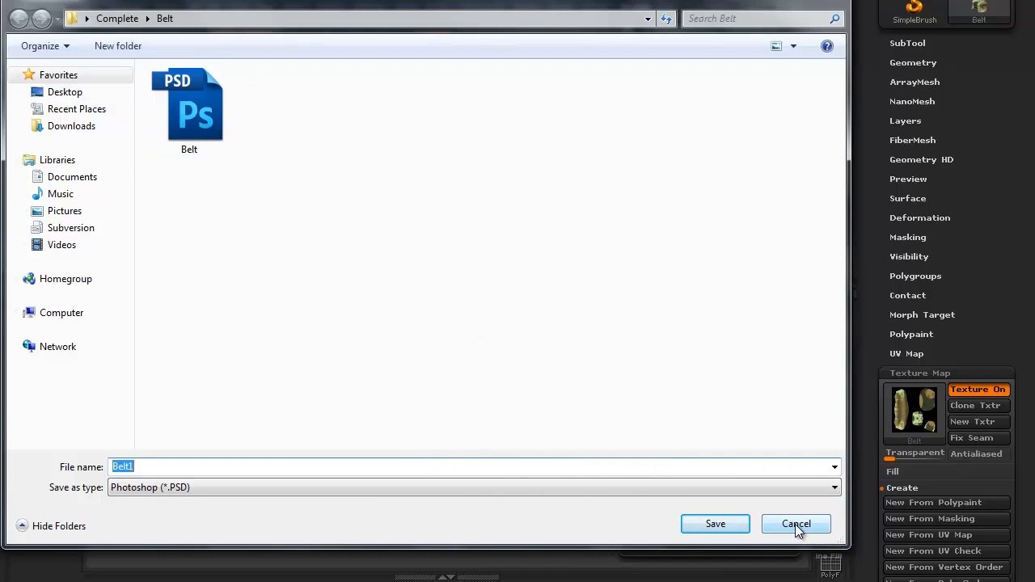
click(795, 524)
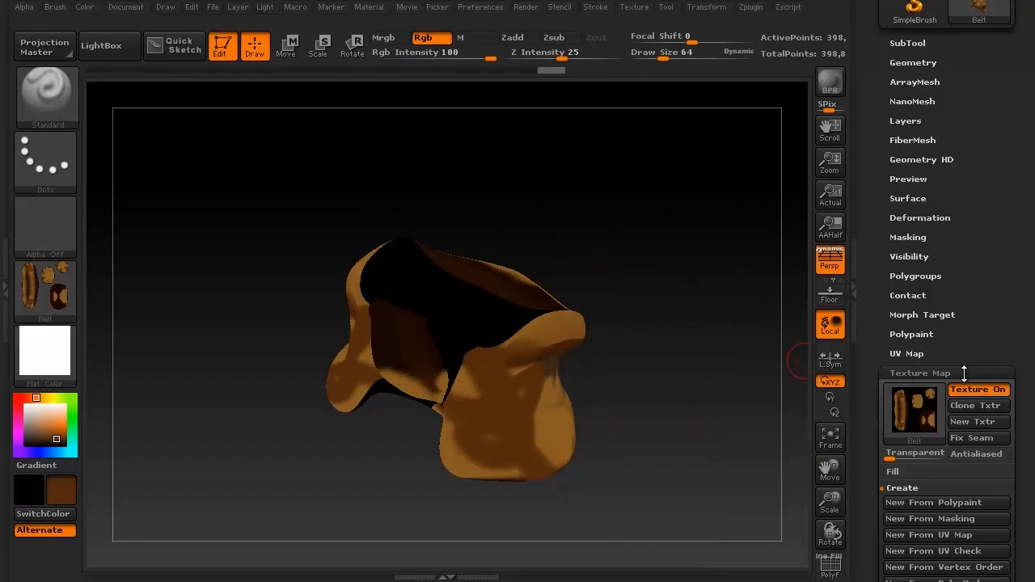